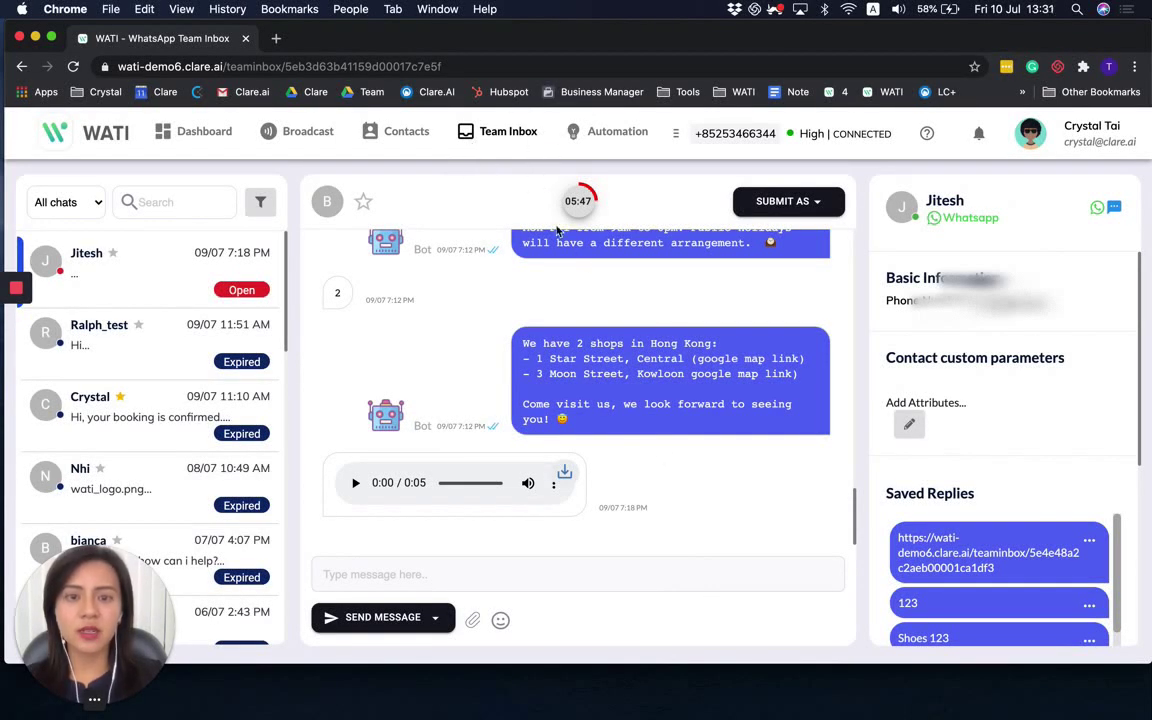
- Send 'Hi' to the WATI Demo chat in WhatsApp
key("ctrl+Up")
left_click(451, 204)
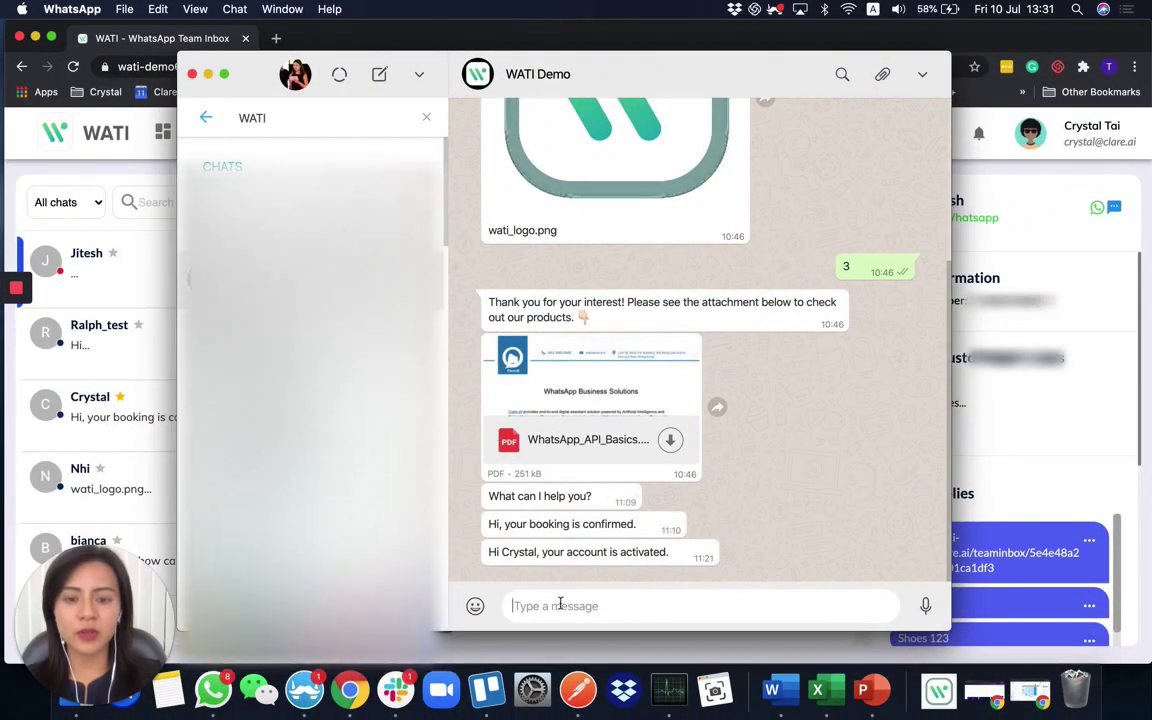
left_click(560, 605)
type("Hi")
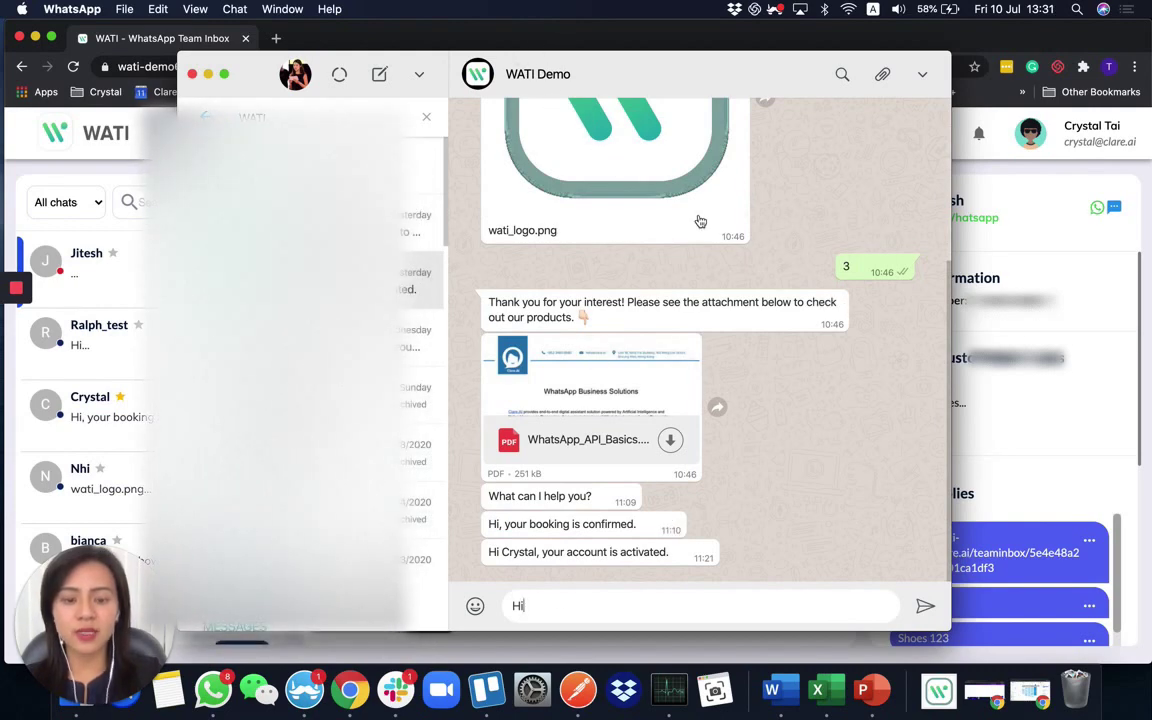
key("Return")
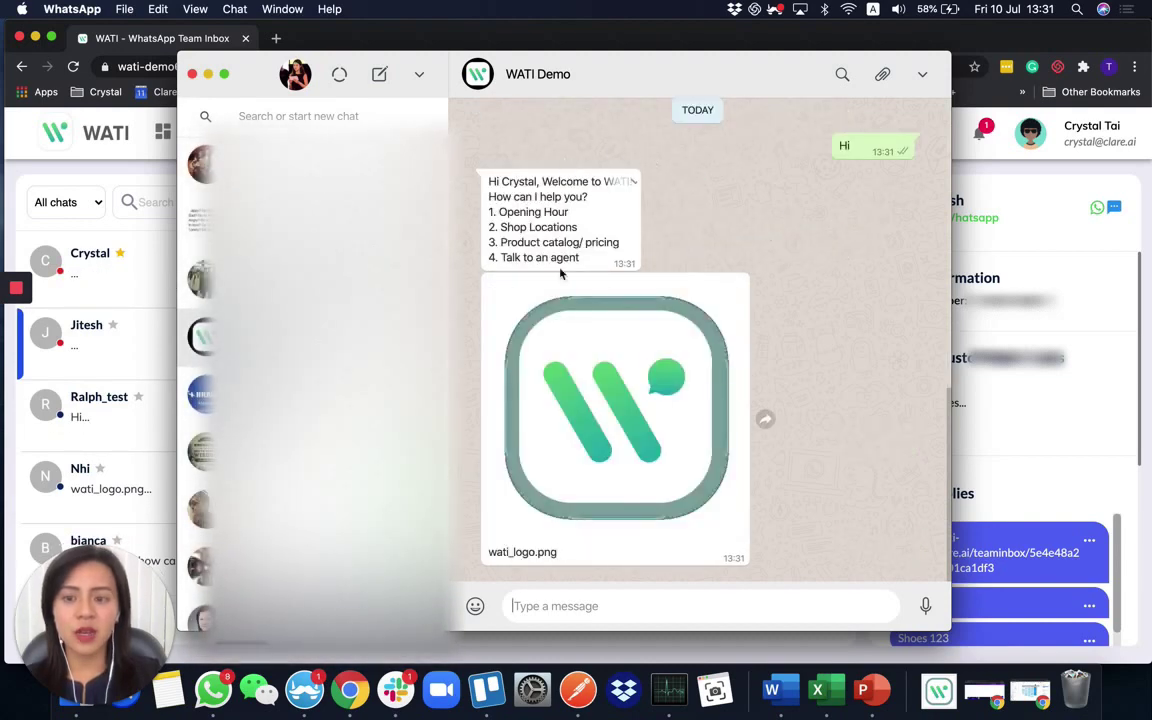
- Review the bot's greeting and four-option welcome menu, then switch back to Chrome
mouse_move(580, 190)
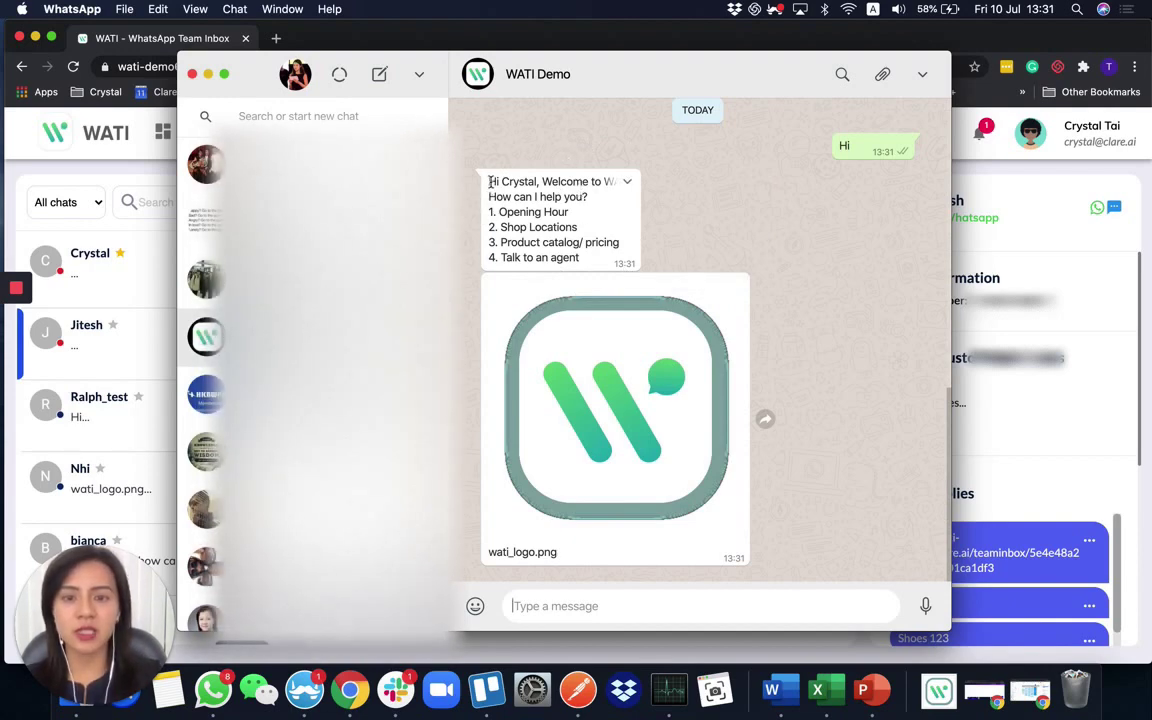
left_click_drag(489, 181, 538, 182)
left_click(538, 182)
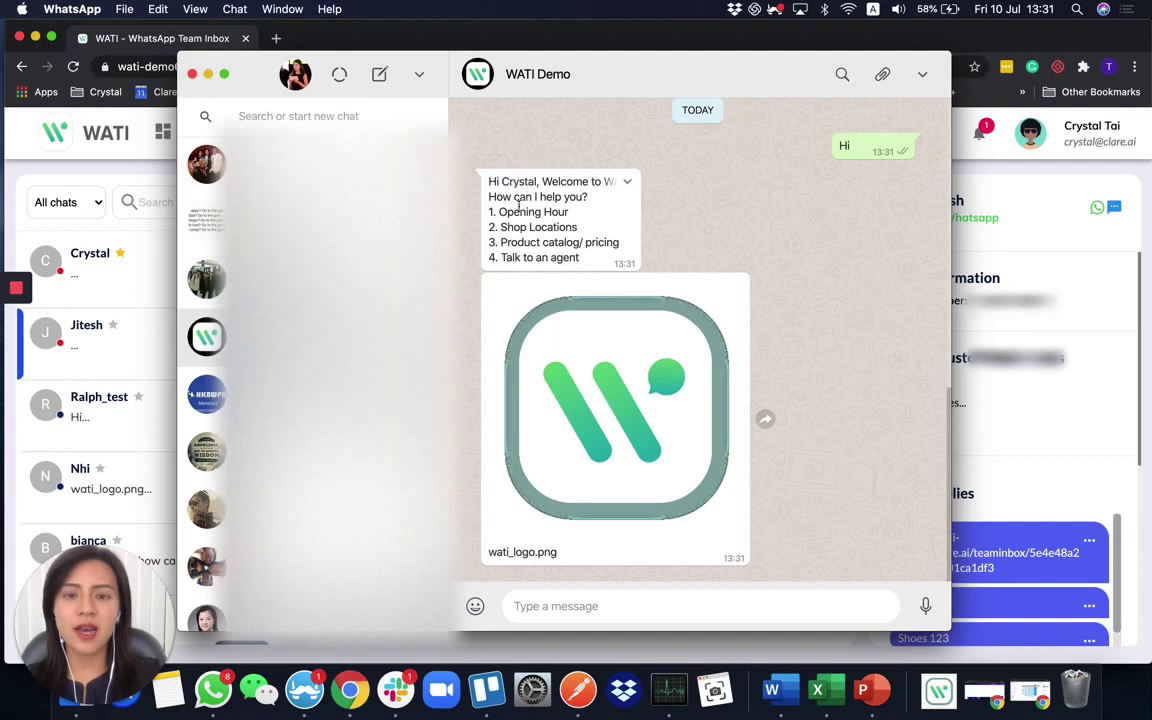
left_click_drag(489, 206, 594, 267)
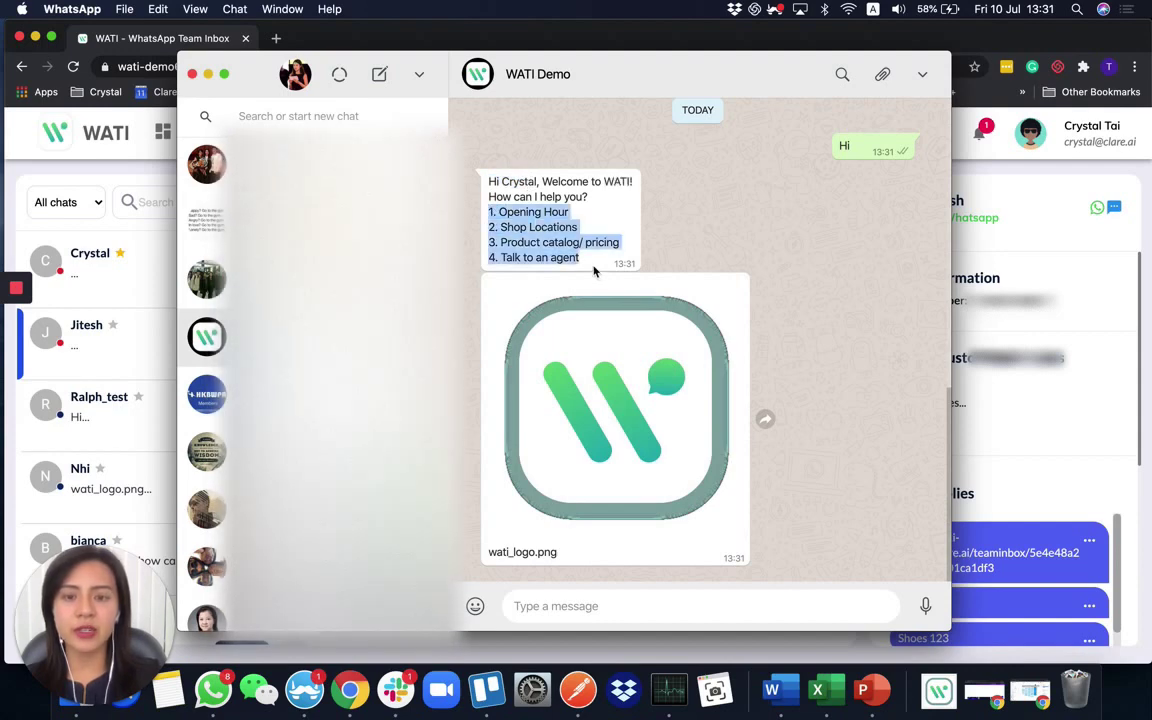
left_click(594, 268)
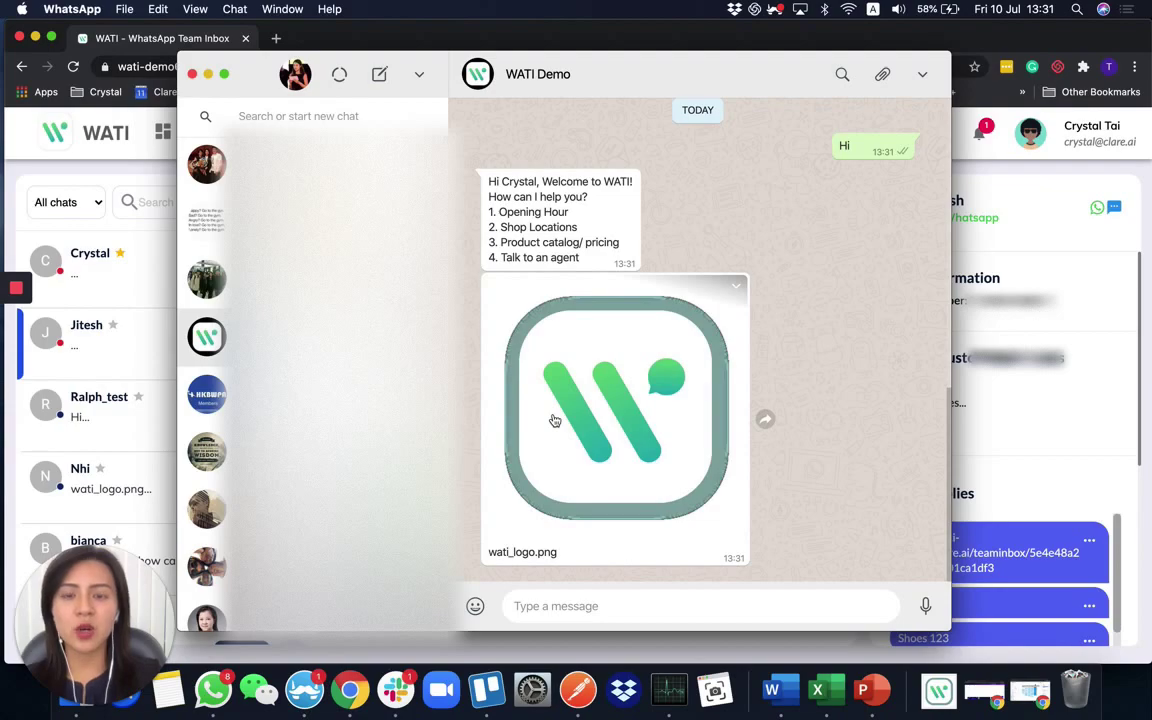
key("ctrl+Up")
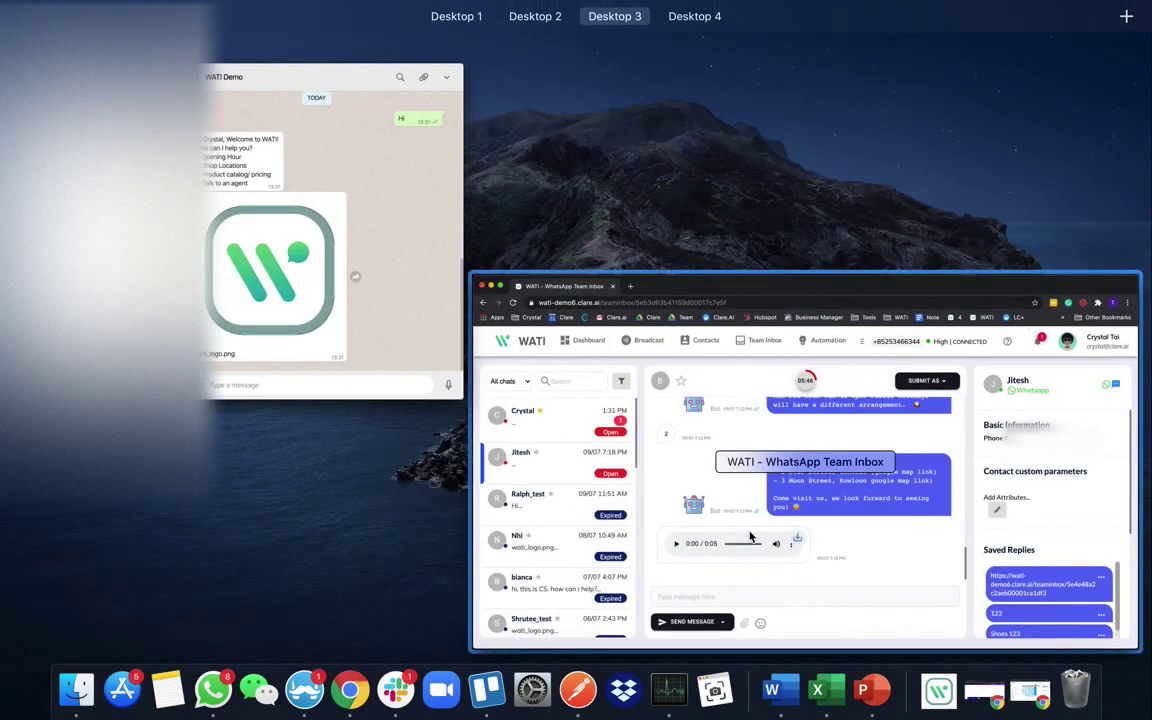
- Open the top conversation in Team Inbox and review the customer's Hi message
left_click(750, 537)
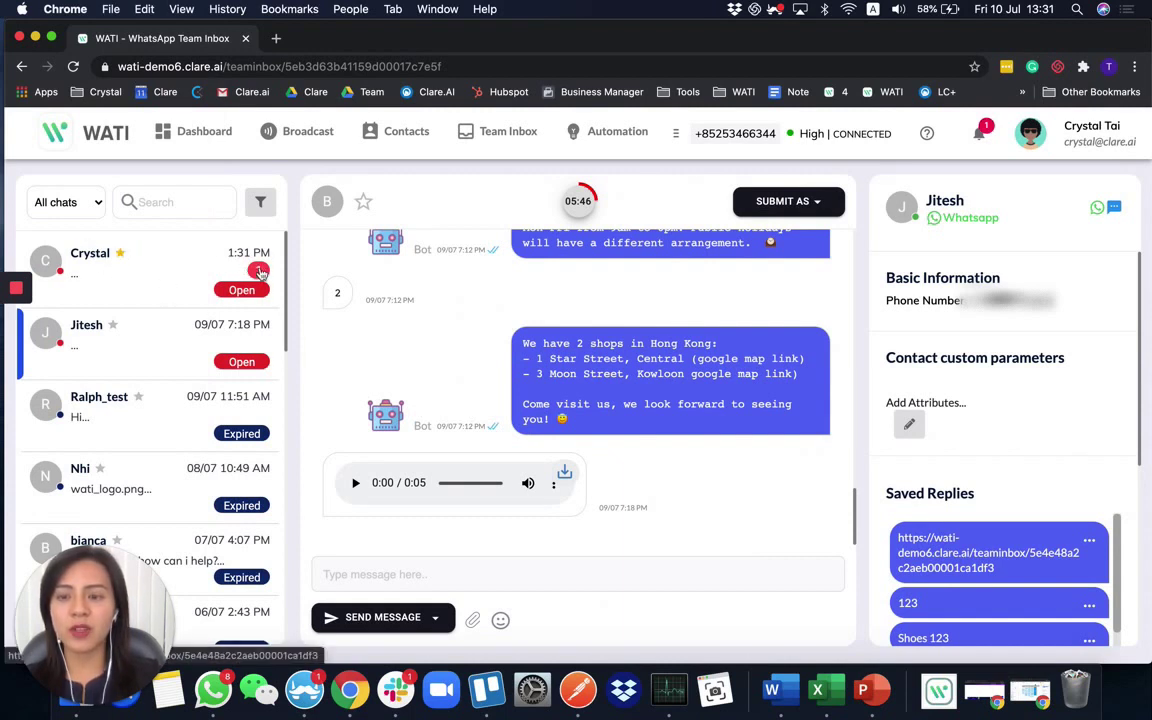
left_click(140, 284)
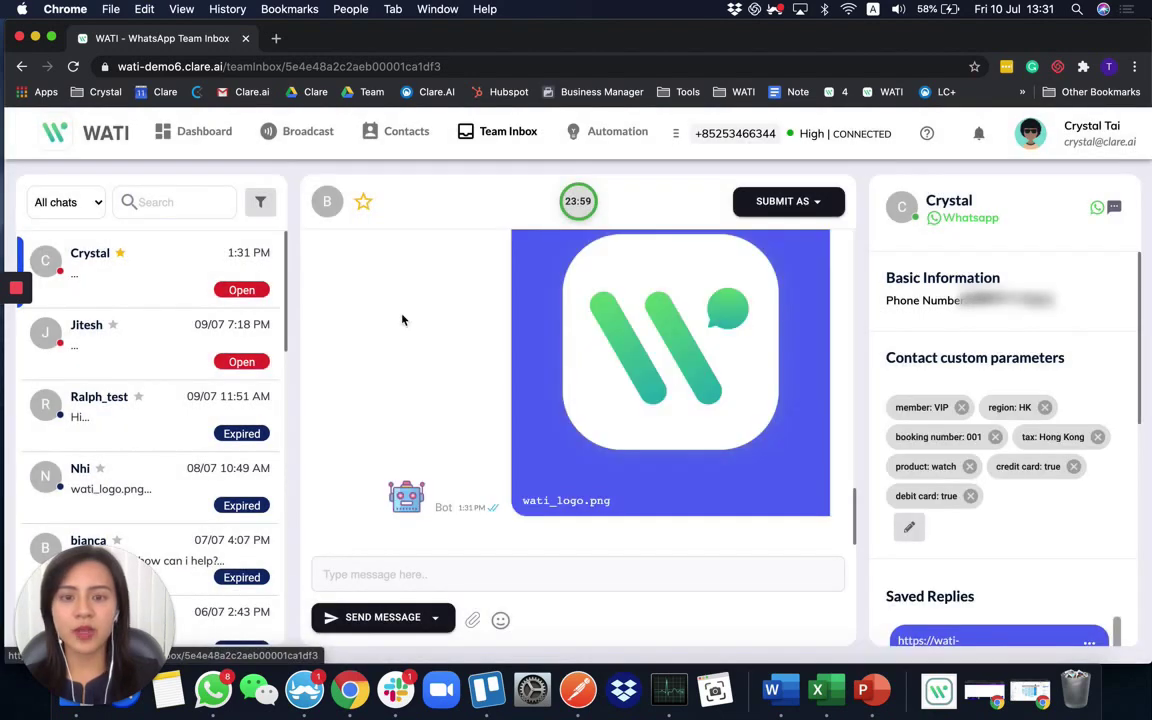
scroll(402, 319, "up", 5)
left_click_drag(337, 287, 358, 291)
scroll(458, 432, "down", 2)
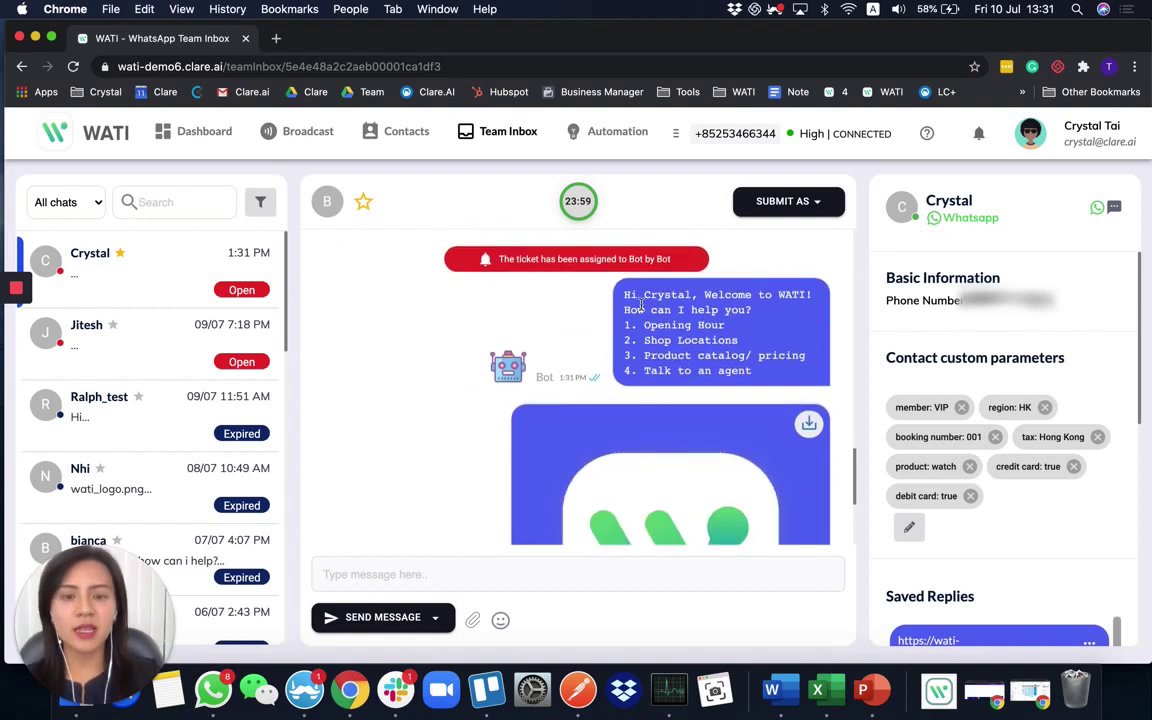
- Review the bot's welcome menu, the contact's name in the details panel, and the Bot sender label
left_click_drag(624, 297, 697, 295)
left_click(718, 293)
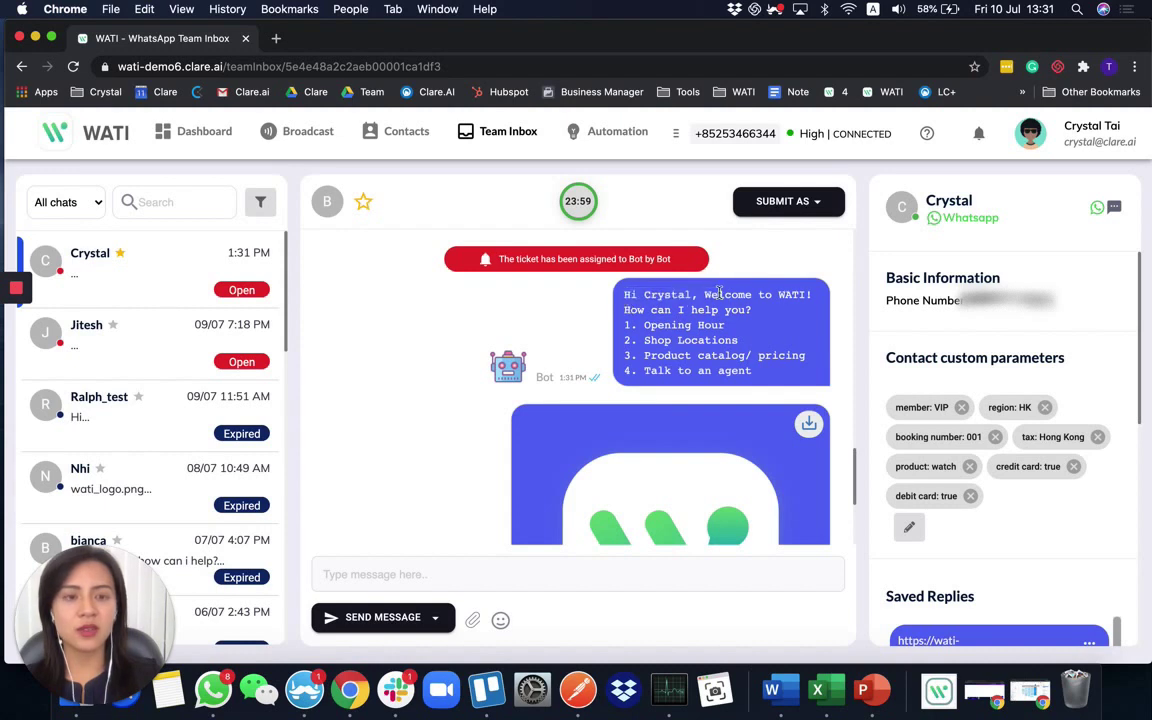
double_click(948, 200)
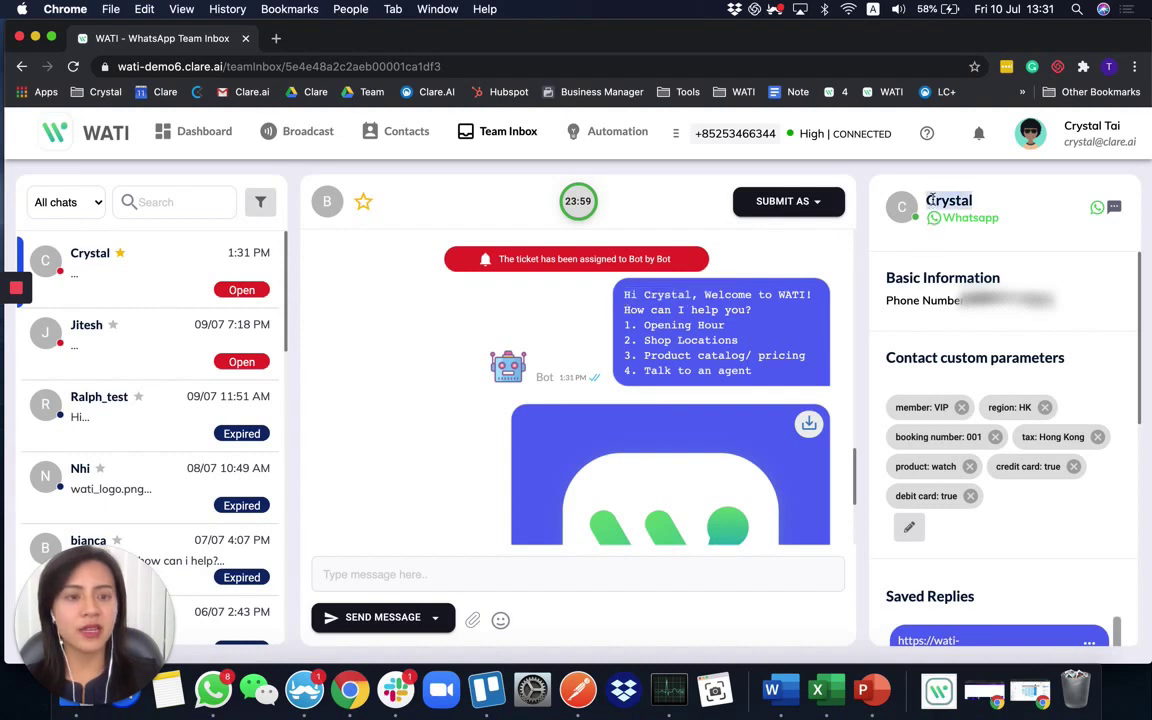
left_click(778, 383)
scroll(778, 383, "down", 5)
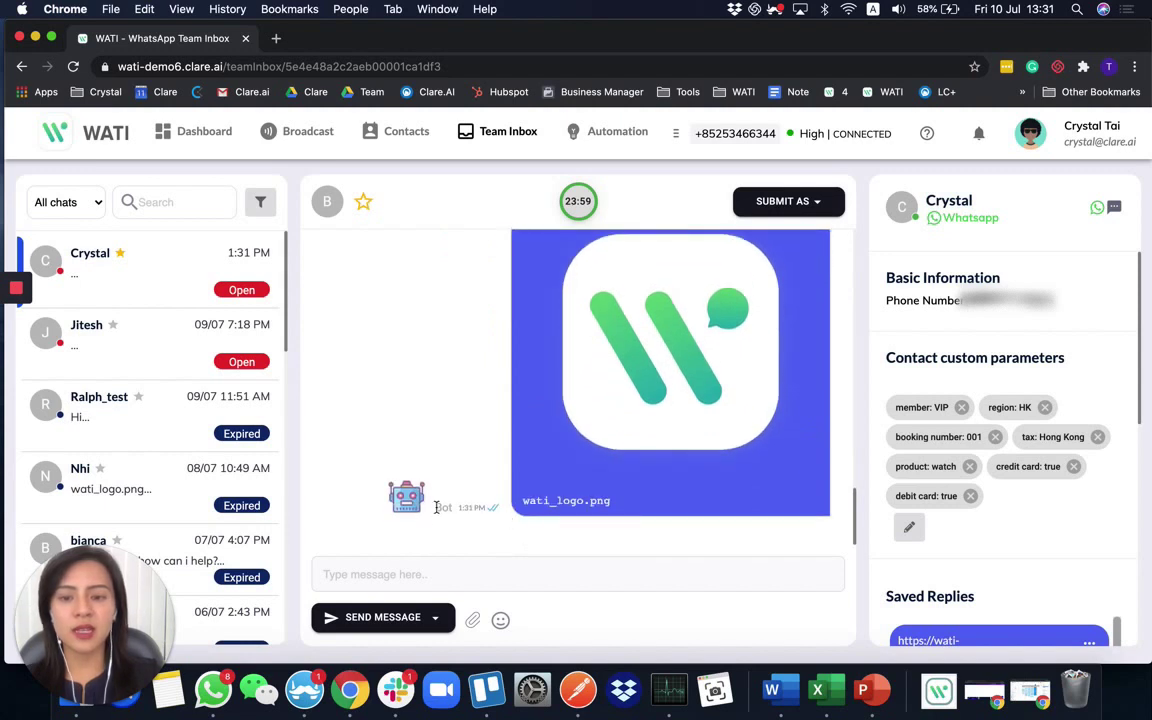
triple_click(436, 507)
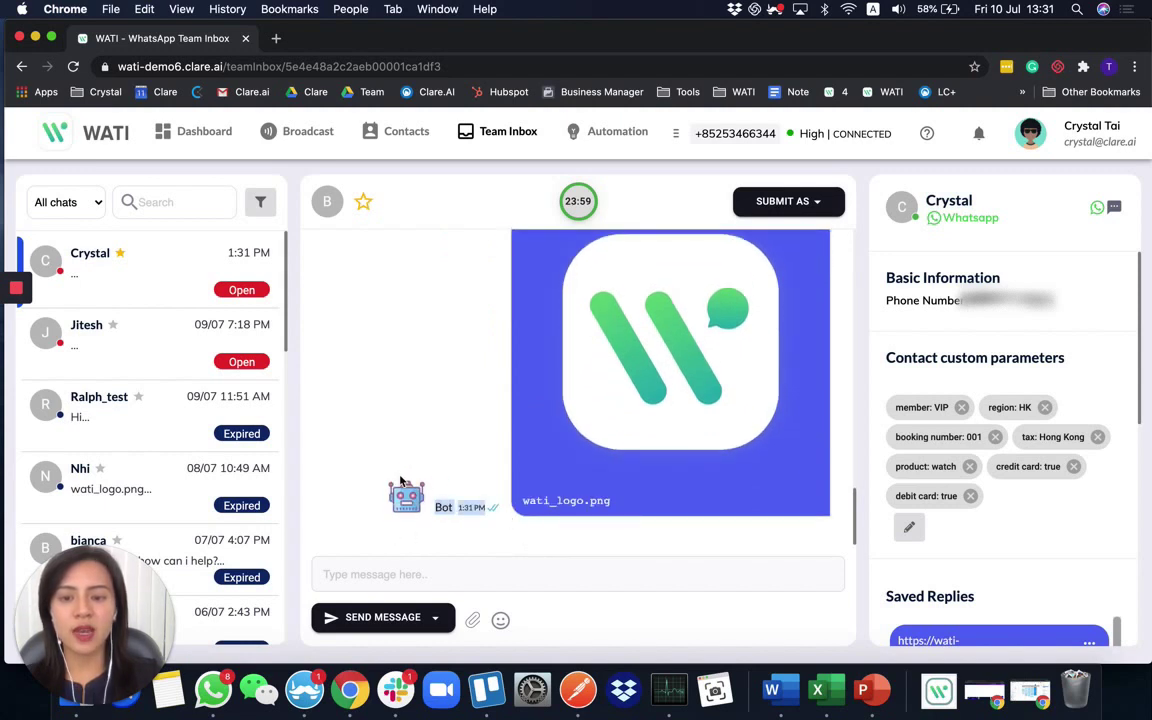
left_click(443, 429)
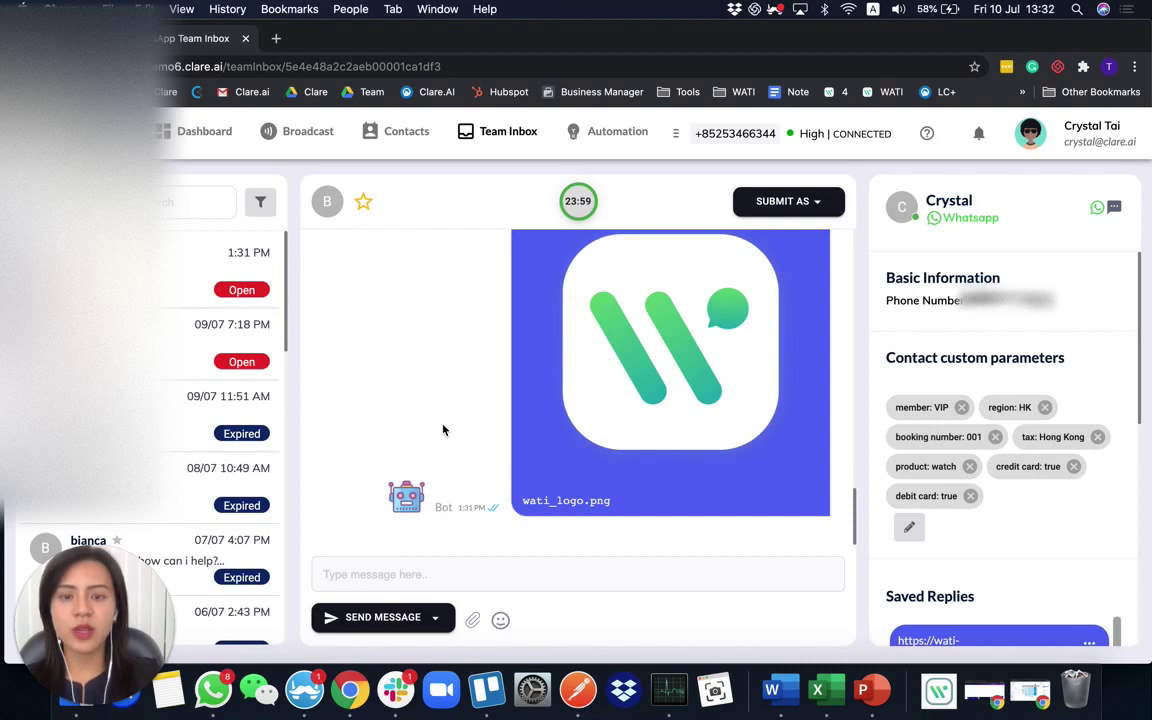
key("ctrl+Up")
- Send option 3, review the thank-you and WhatsApp_API_Basics.pdf reply, then minimise WhatsApp
left_click(430, 380)
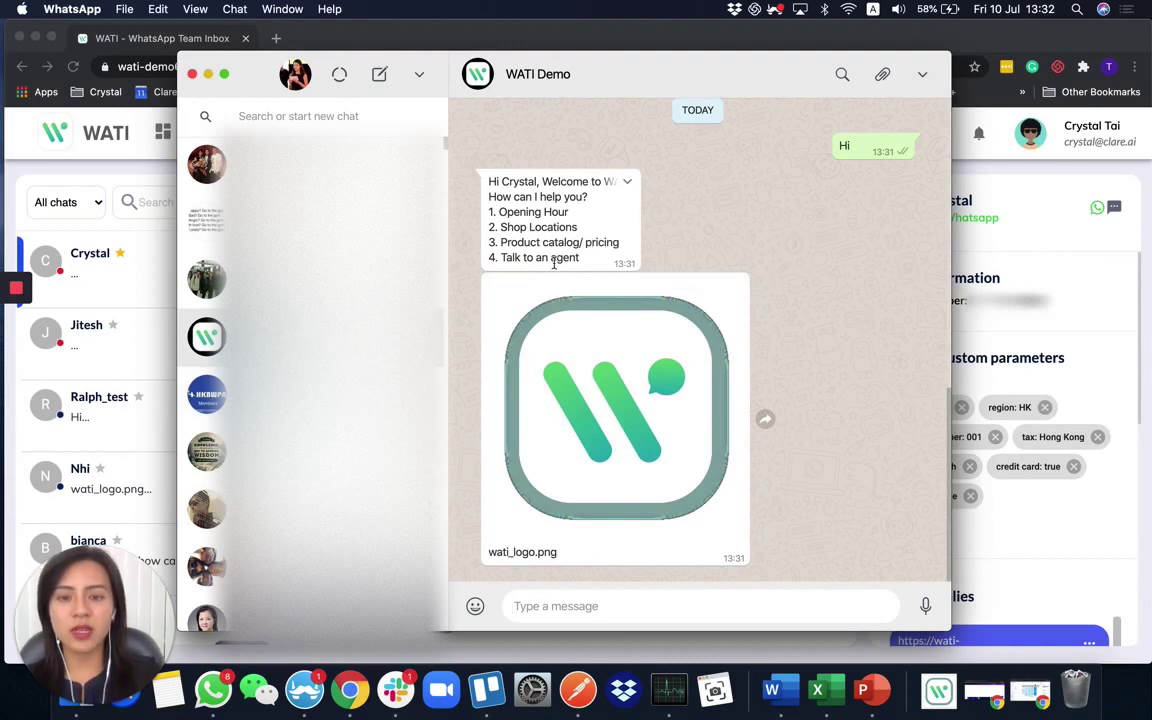
type("3")
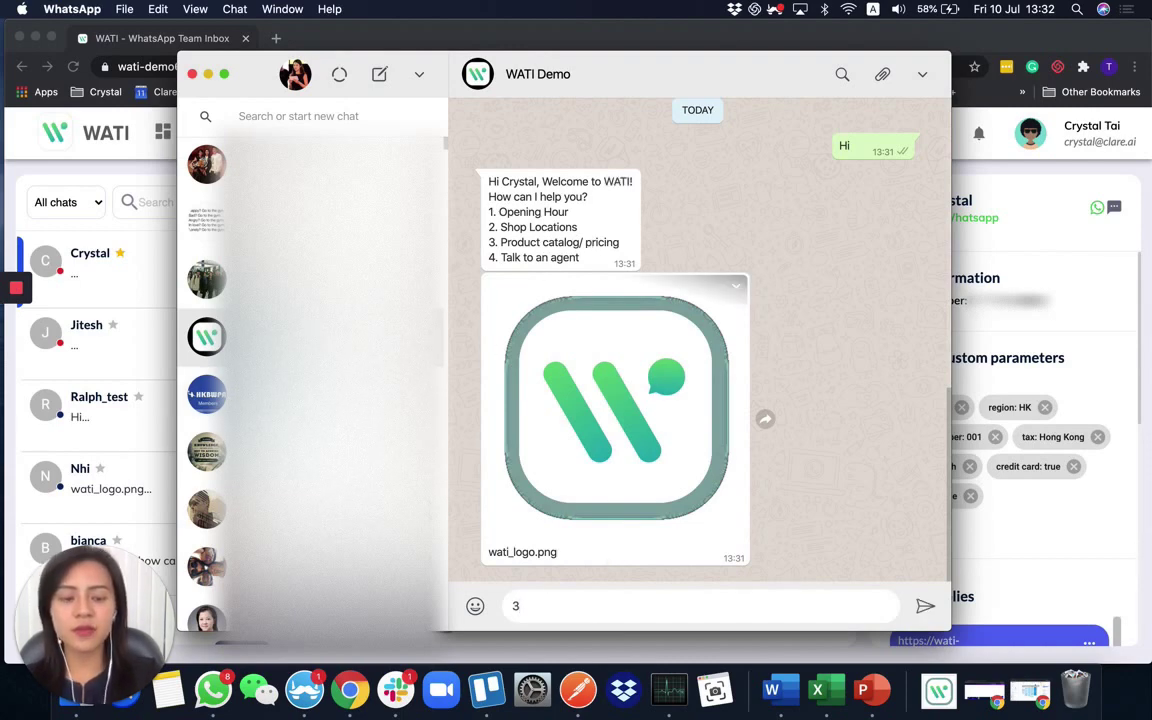
key("Return")
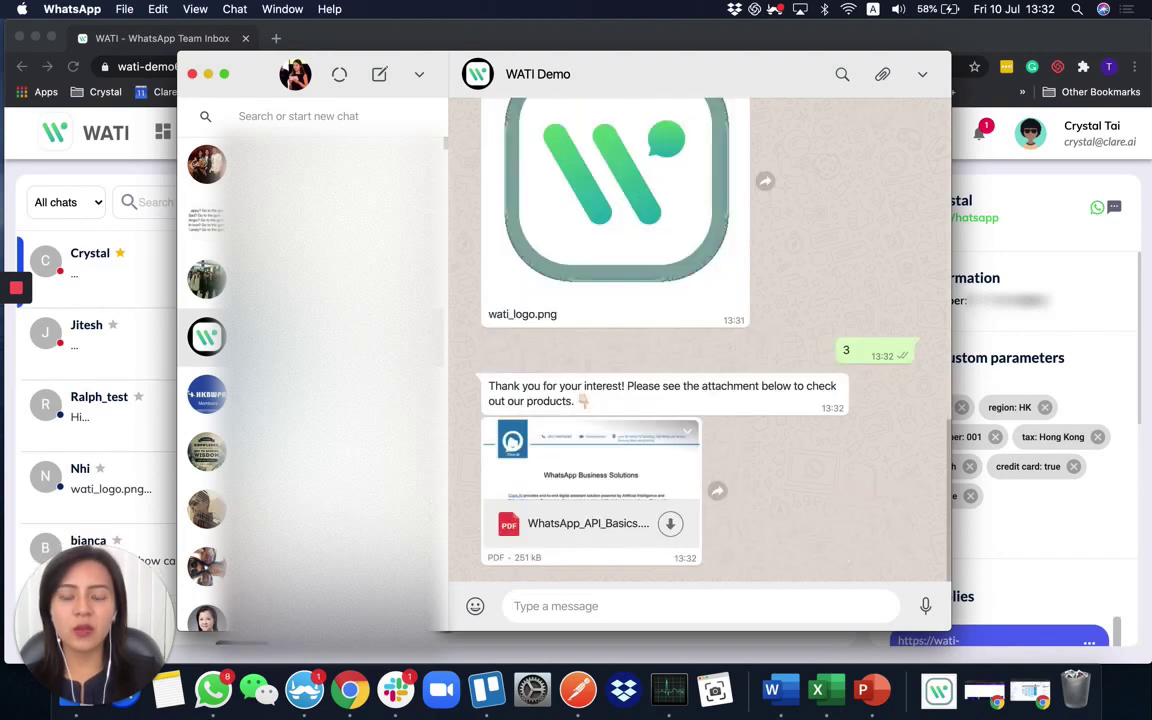
left_click_drag(489, 385, 615, 404)
left_click(615, 404)
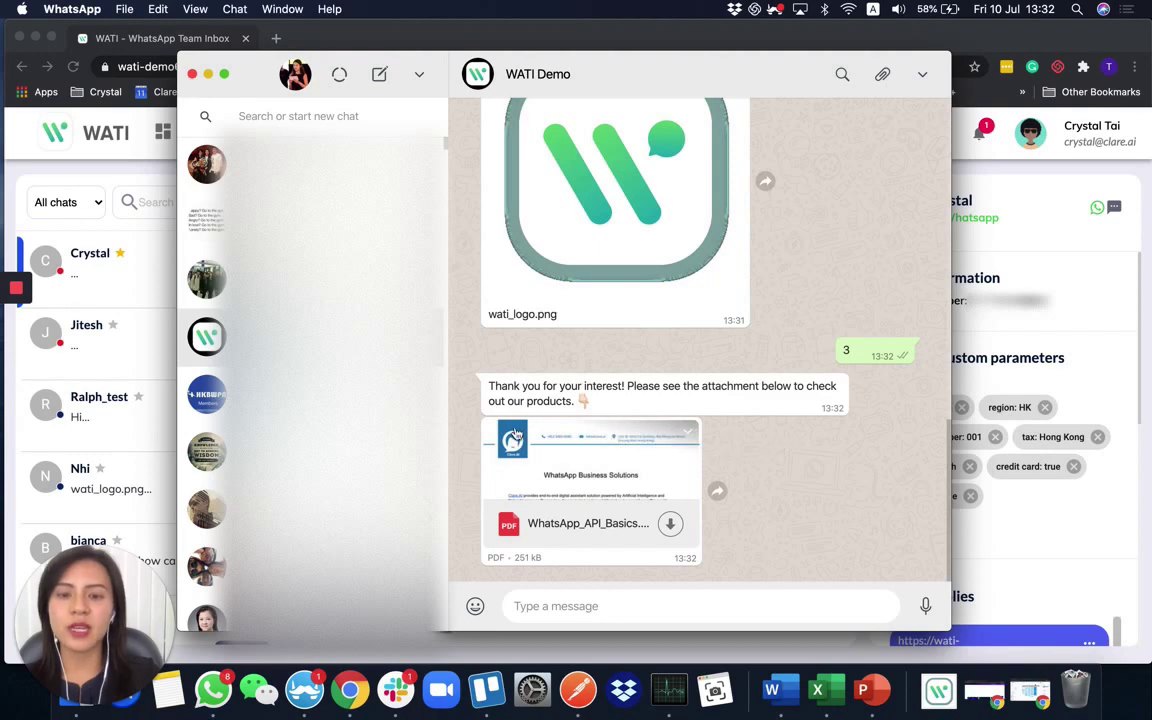
scroll(596, 221, "up", 5)
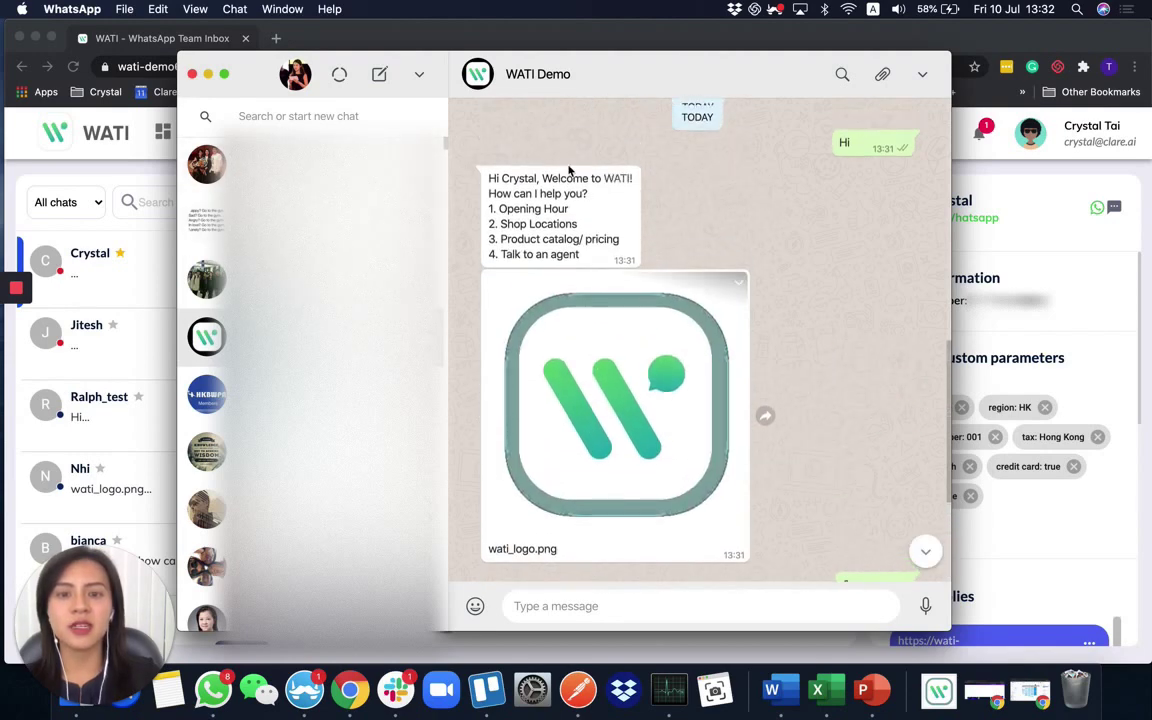
scroll(590, 240, "down", 1)
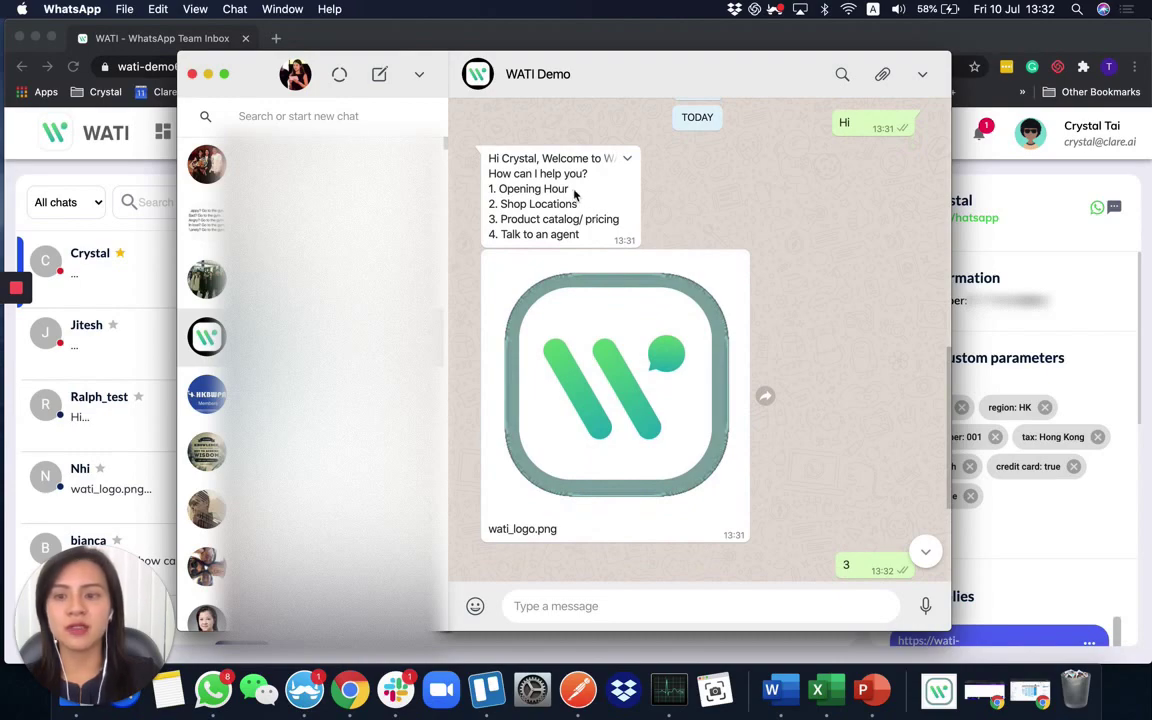
left_click(208, 74)
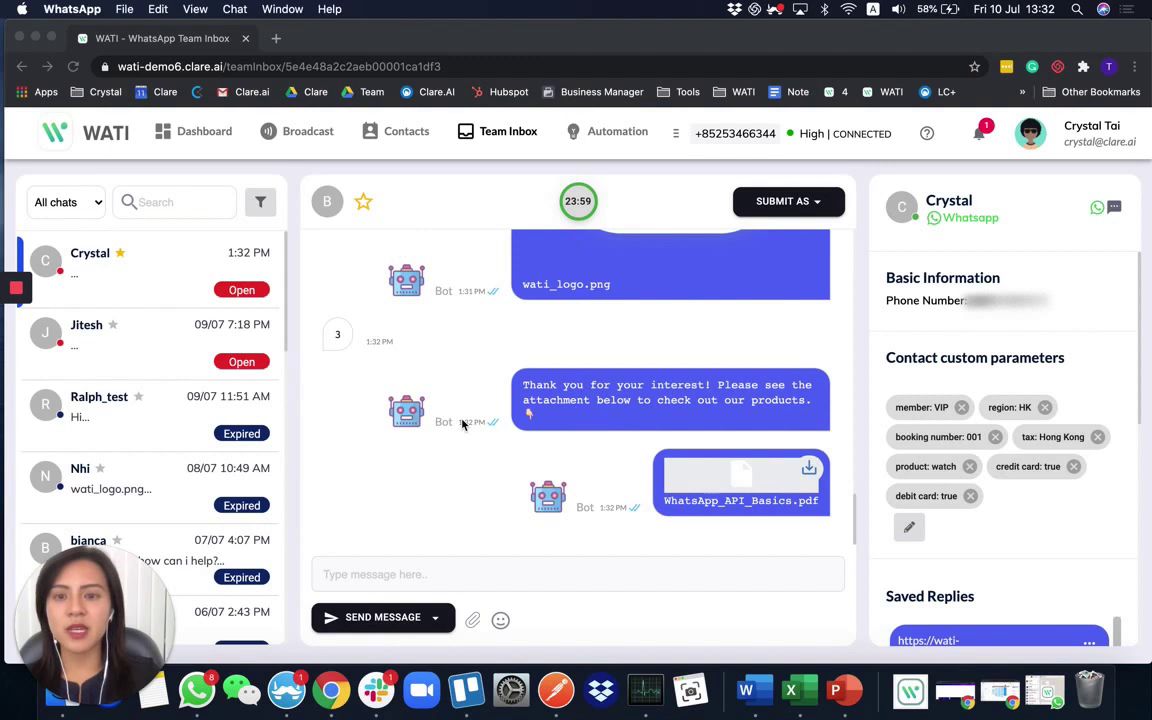
- Reassign the conversation's ticket from Bot to the signed-in agent
scroll(462, 424, "up", 1)
scroll(462, 424, "up", 2)
scroll(462, 424, "down", 1)
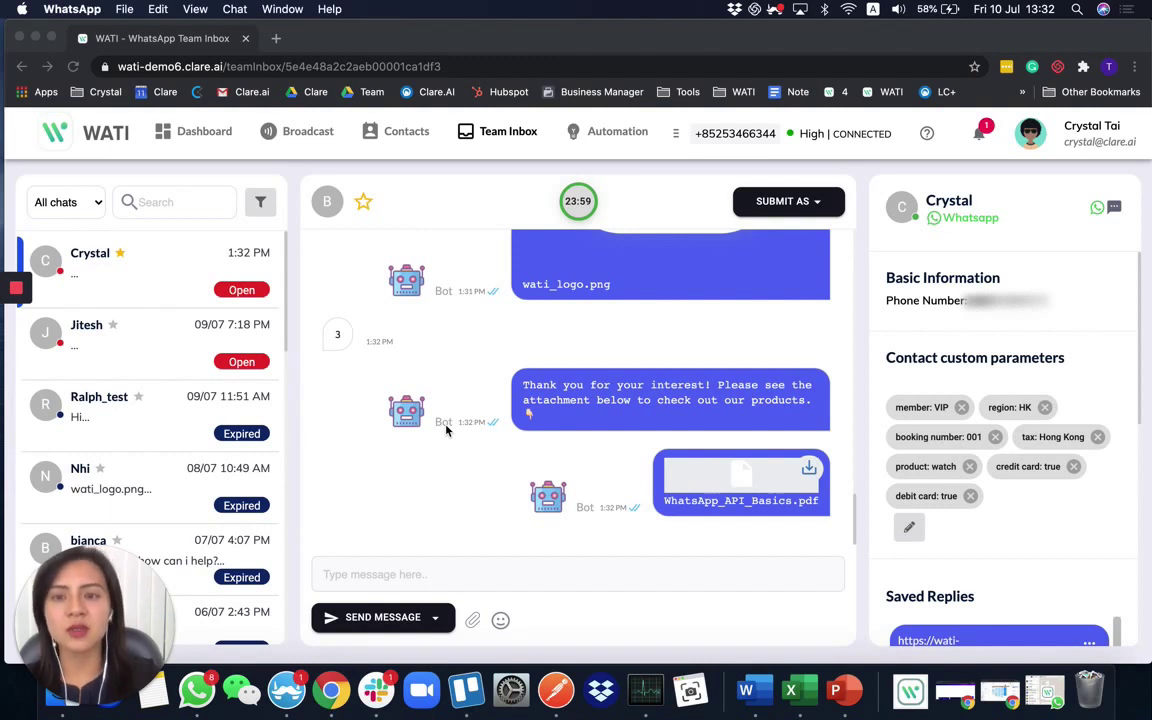
left_click(300, 188)
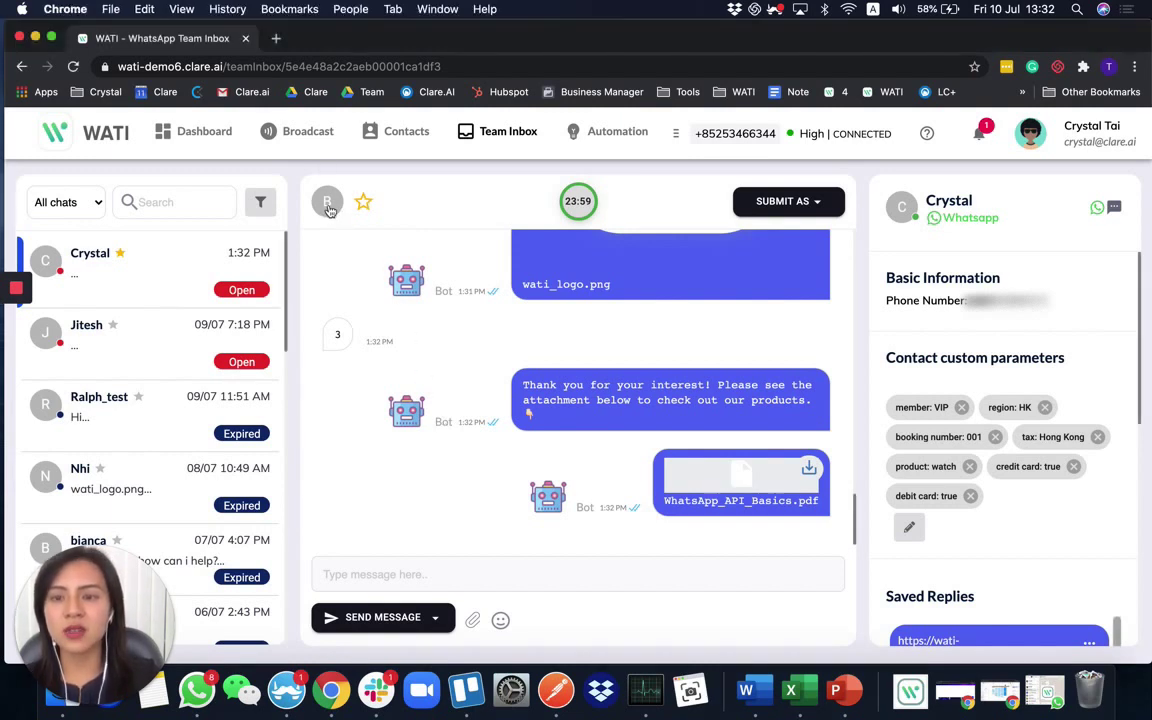
left_click(327, 203)
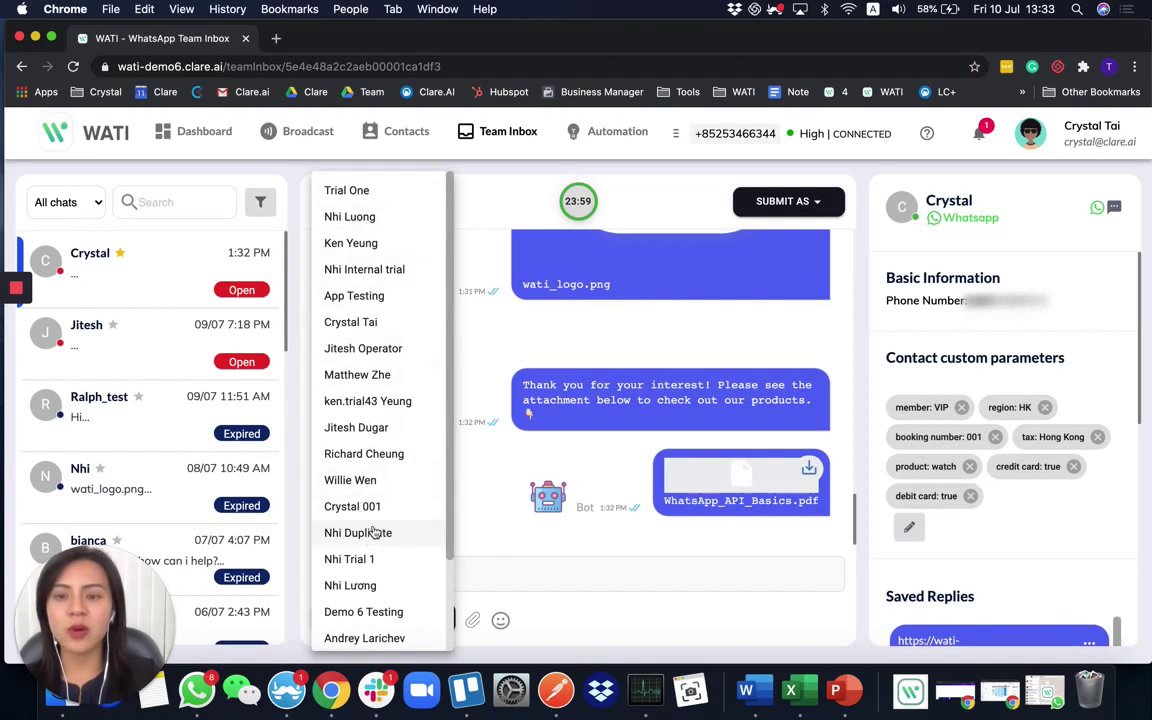
left_click(358, 322)
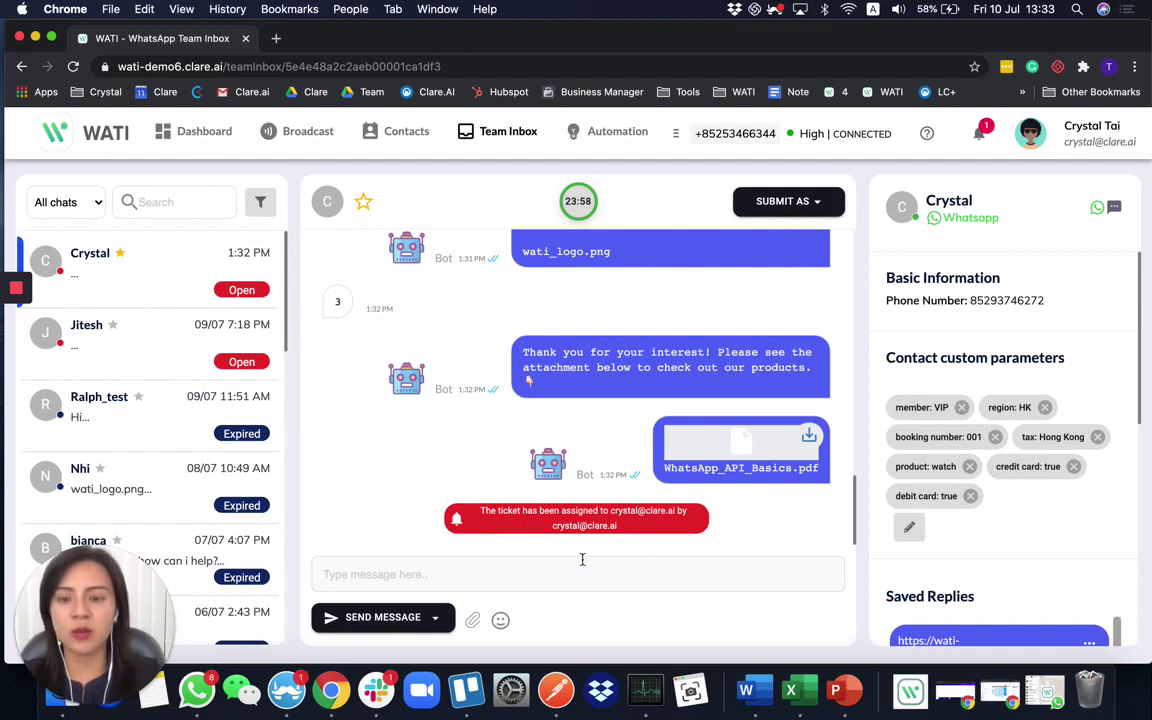
- Send the customer a 'Hi' message
type("Hi")
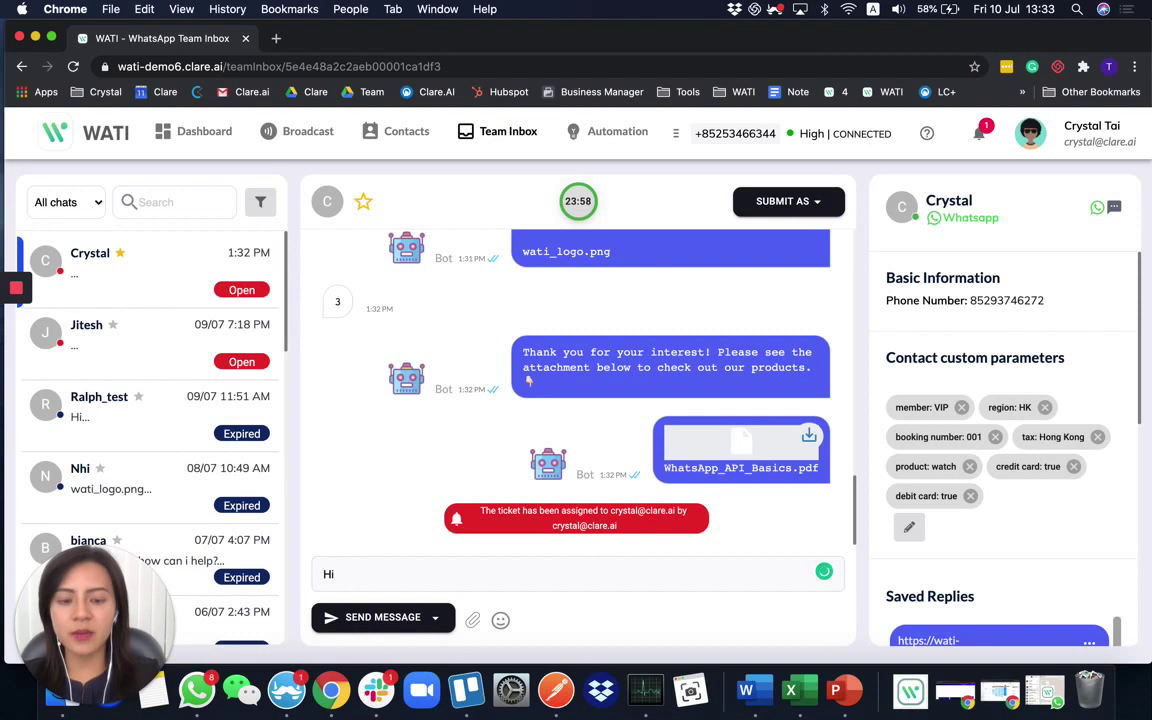
key("Return")
scroll(931, 548, "down", 3)
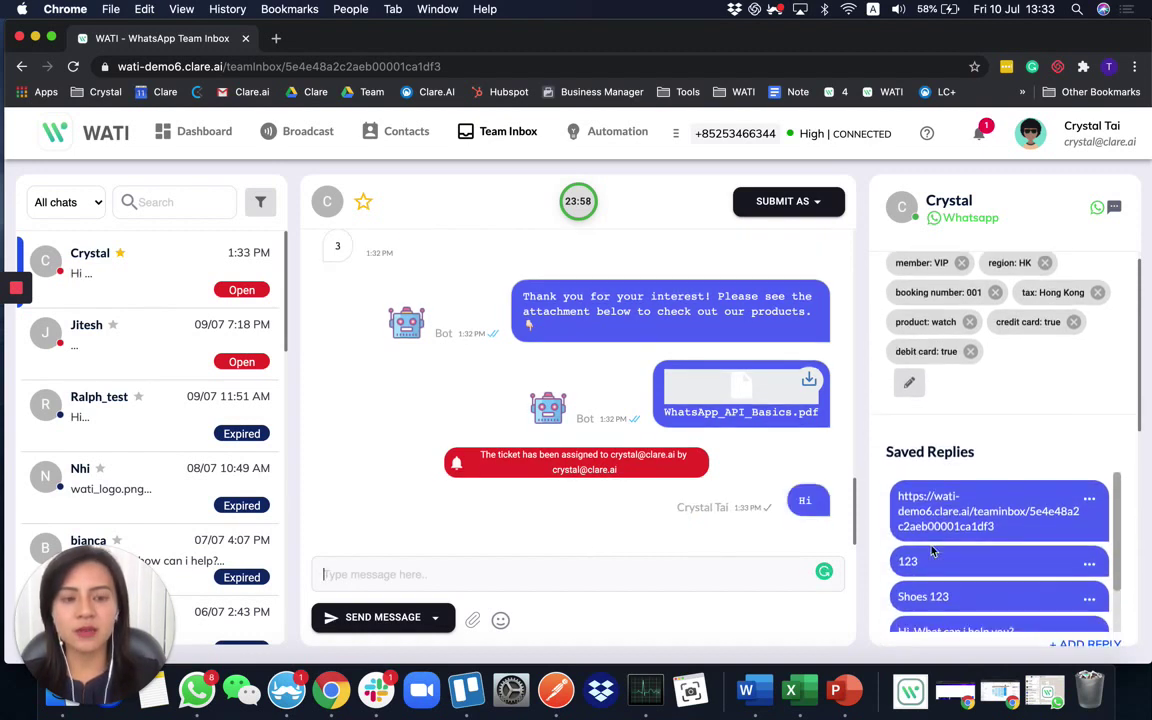
scroll(931, 550, "down", 5)
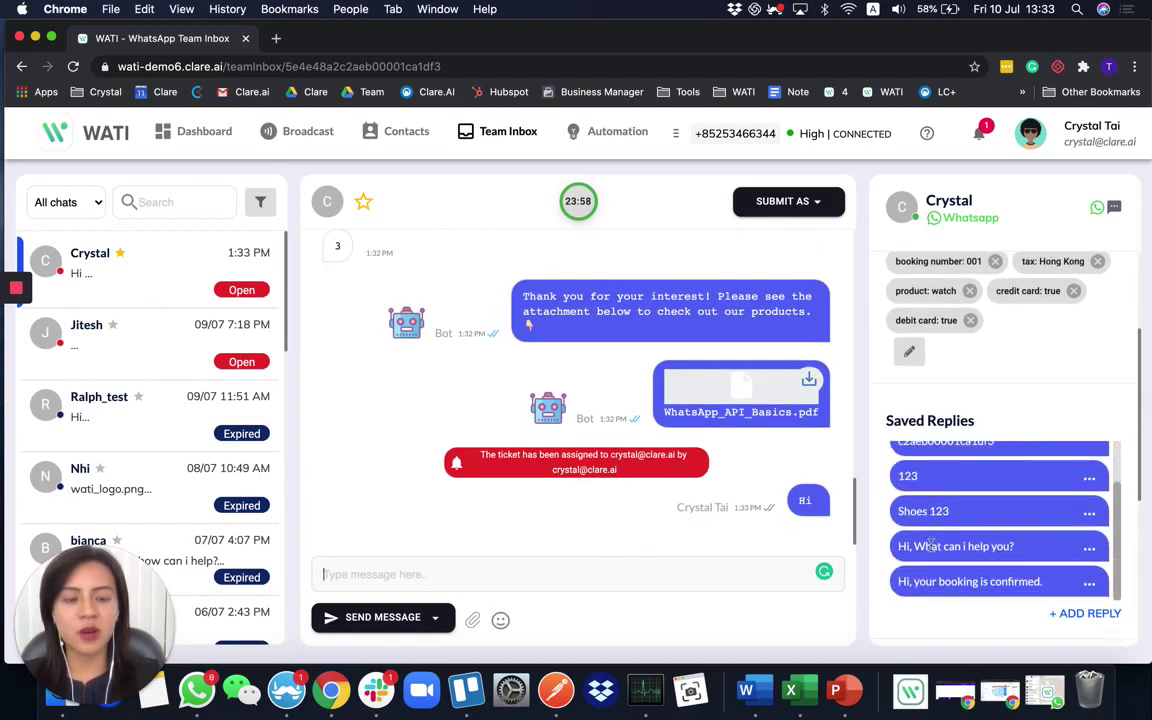
scroll(931, 546, "down", 1)
- Insert and send the saved reply 'Hi, What can i help you?', cancelling the new-reply box
left_click(1089, 510)
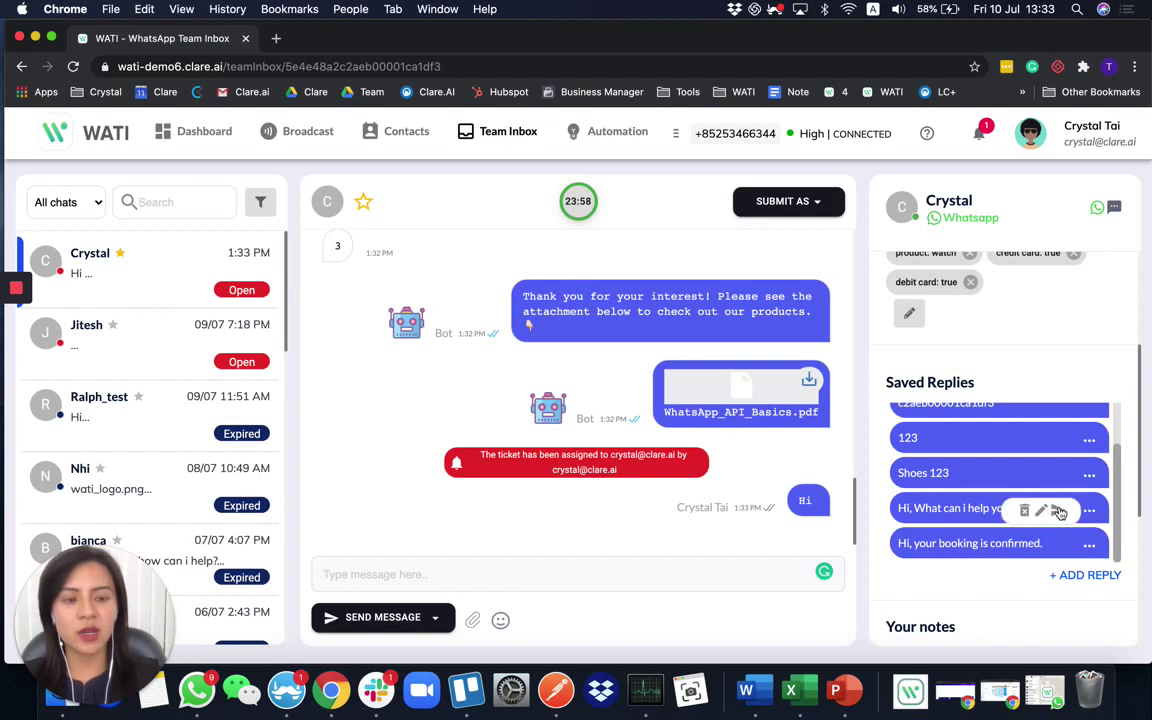
left_click(1059, 511)
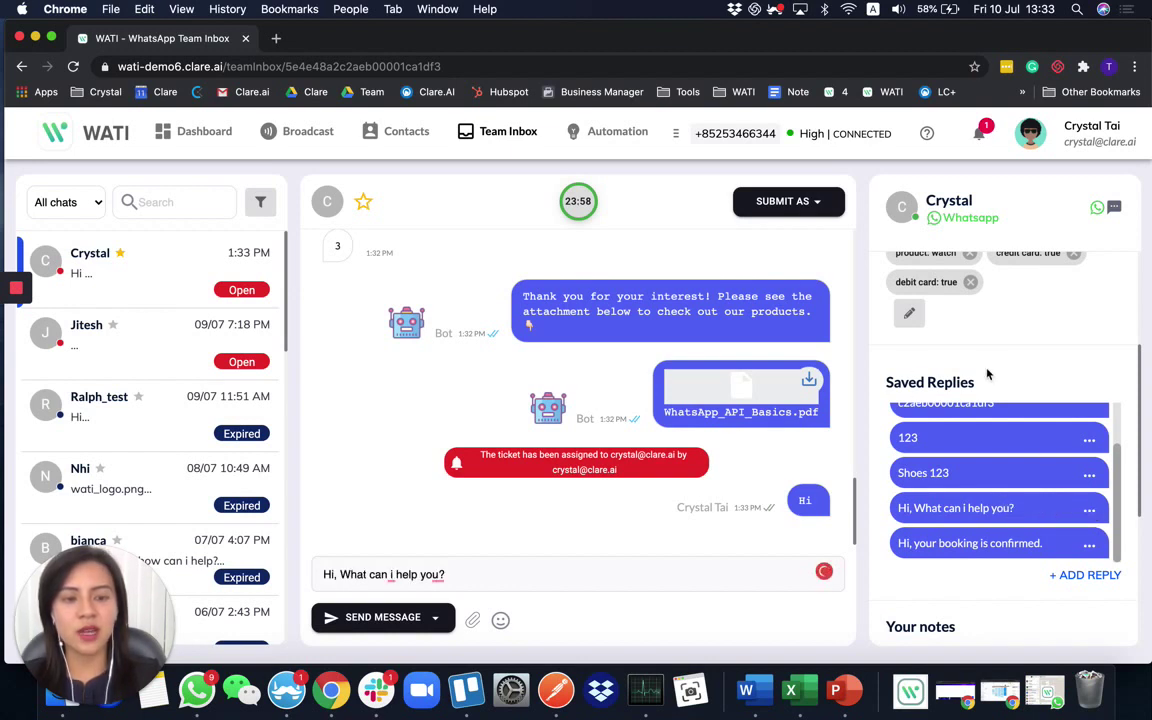
left_click(1068, 577)
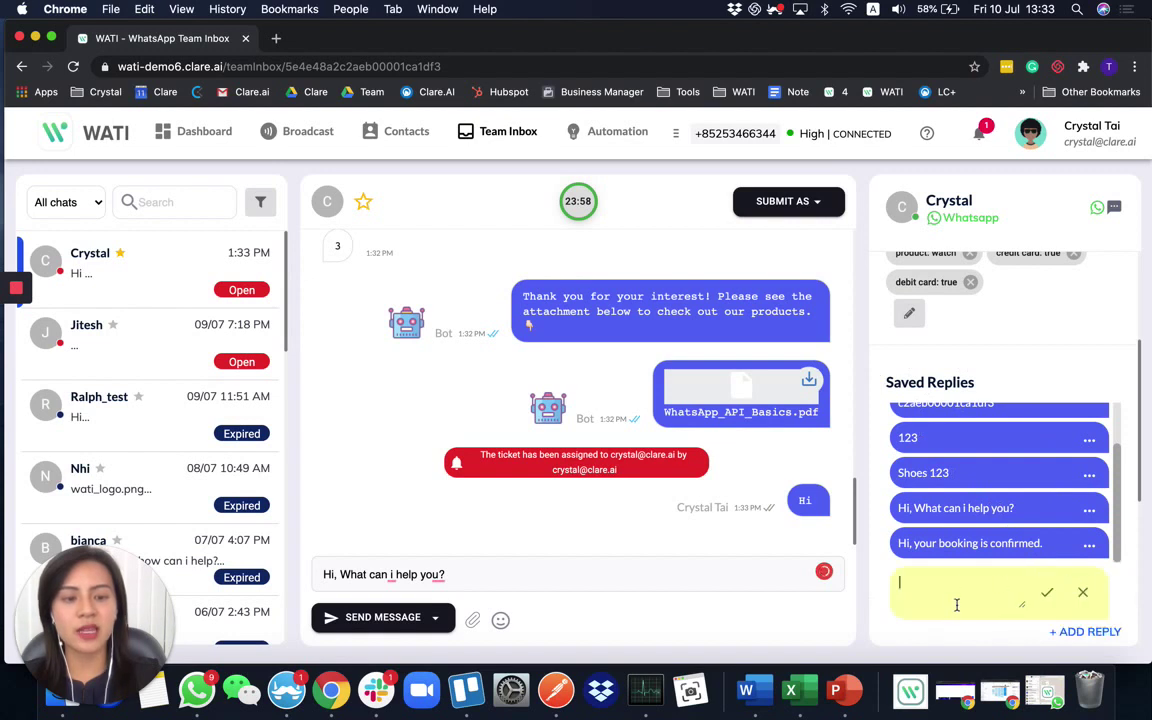
left_click(598, 601)
left_click(590, 580)
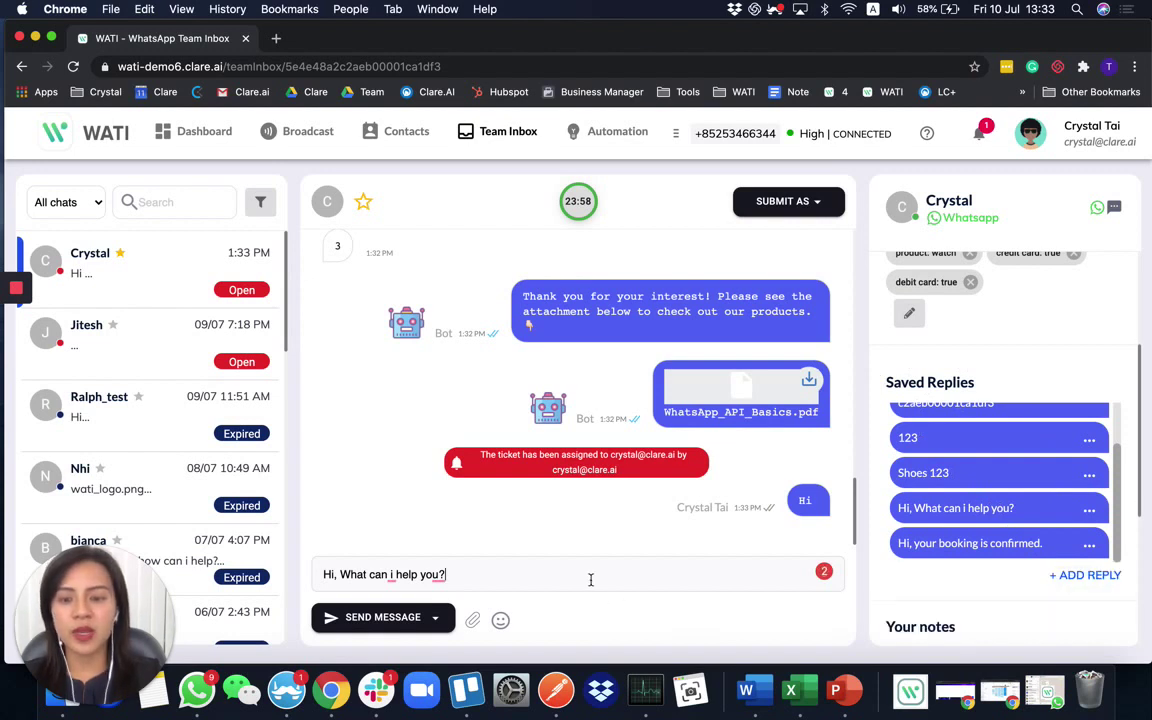
key("Return")
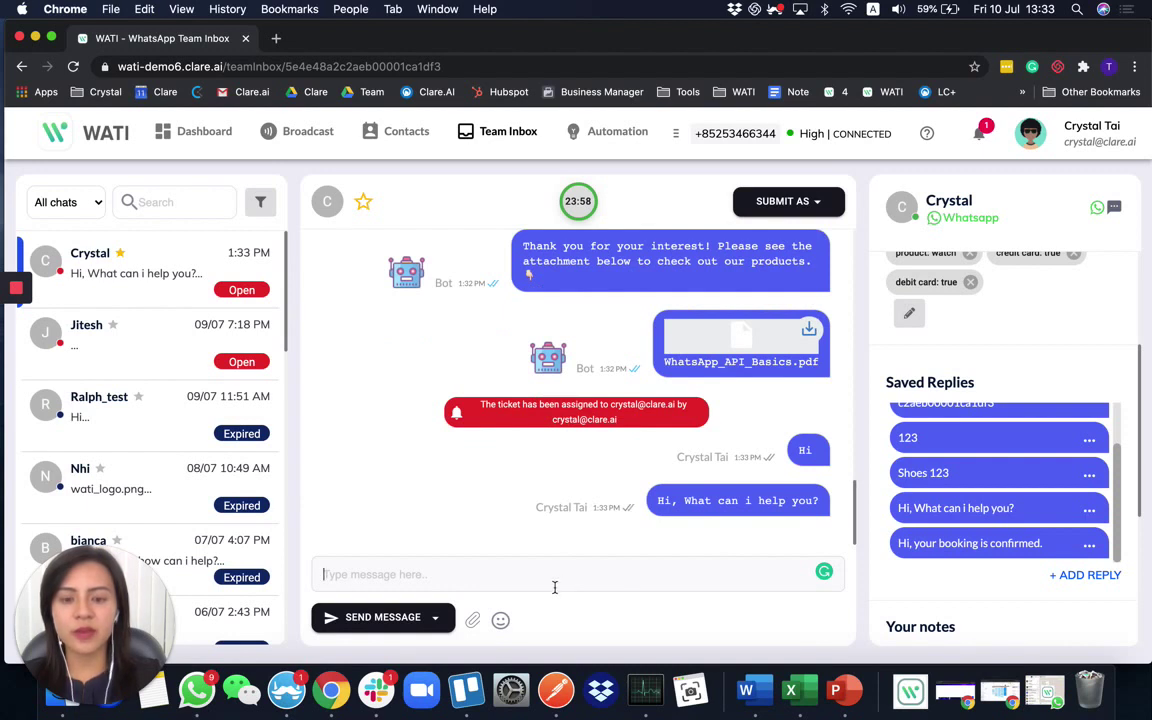
- Cancel the file attachment and send the customer a smiling halo emoji
left_click(473, 621)
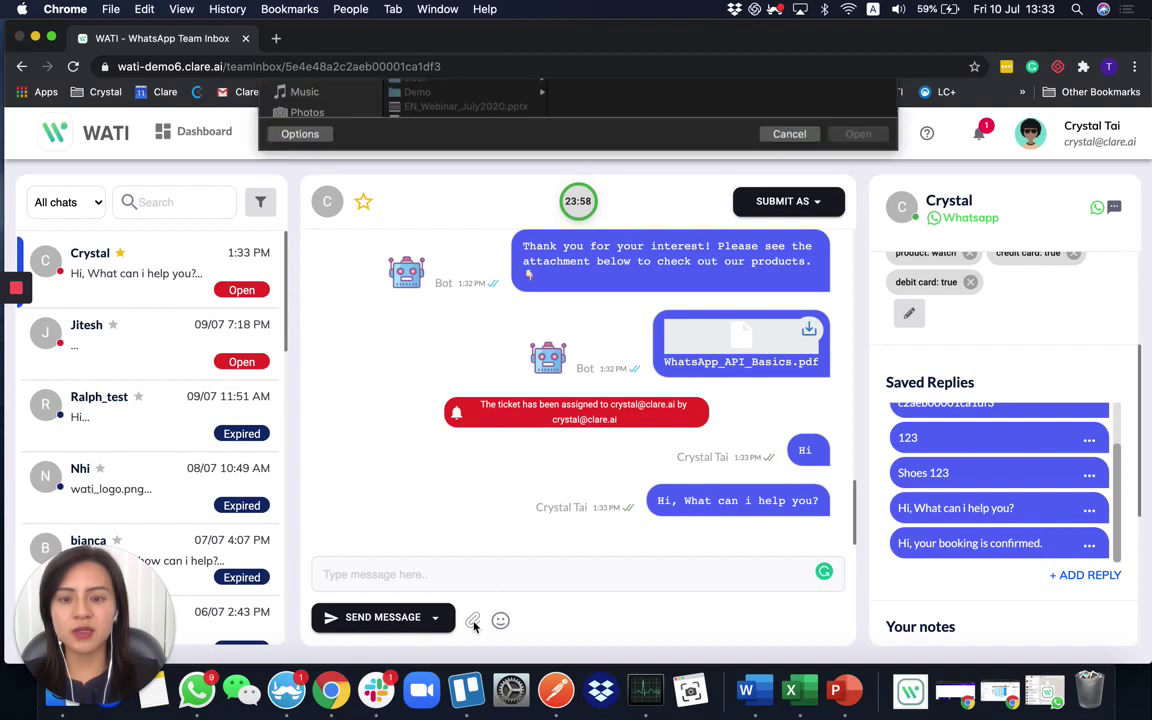
left_click(789, 420)
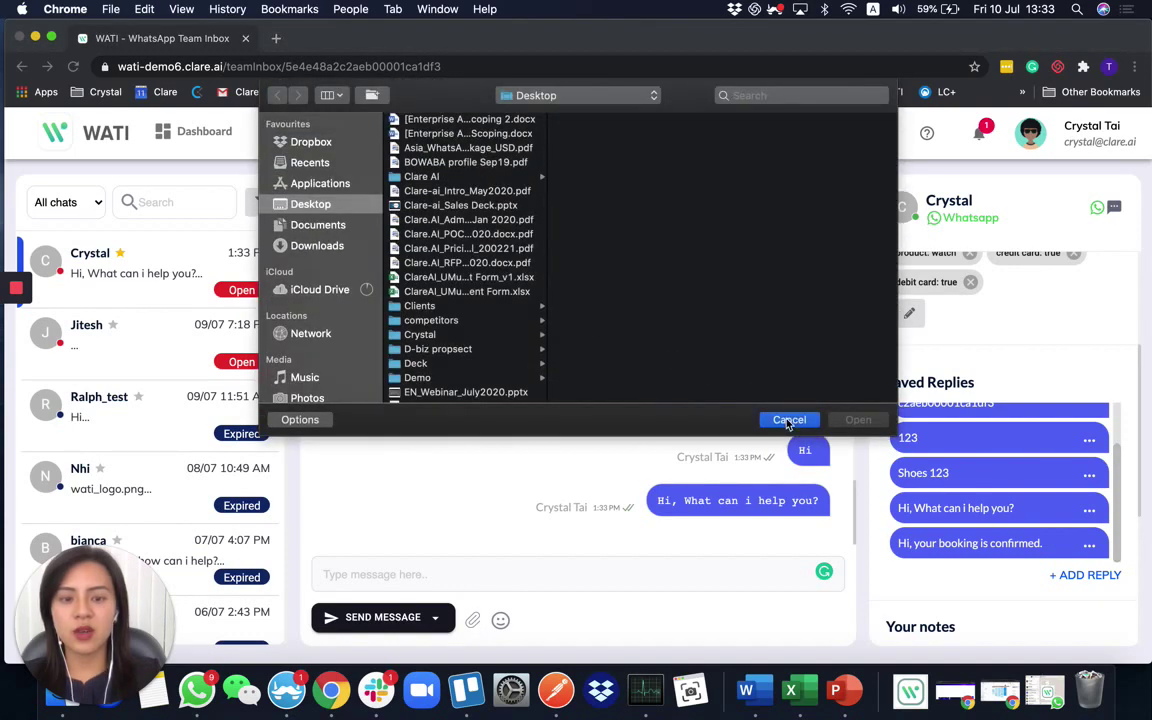
left_click(500, 622)
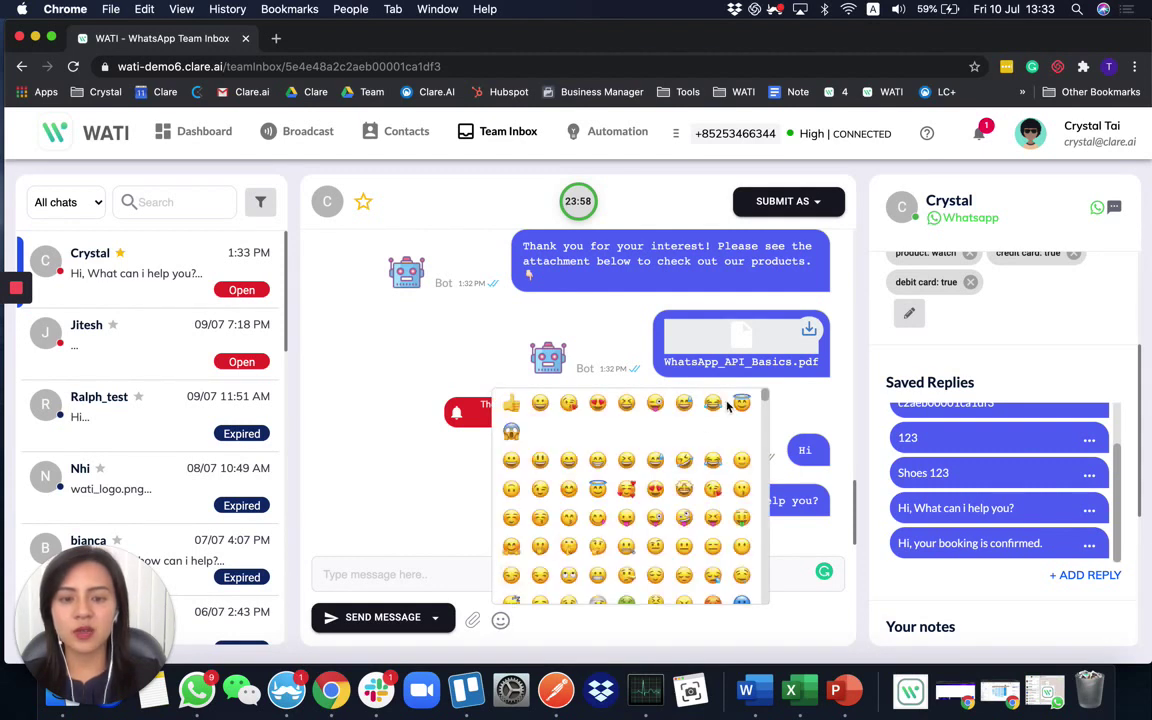
left_click(741, 403)
key("BackSpace")
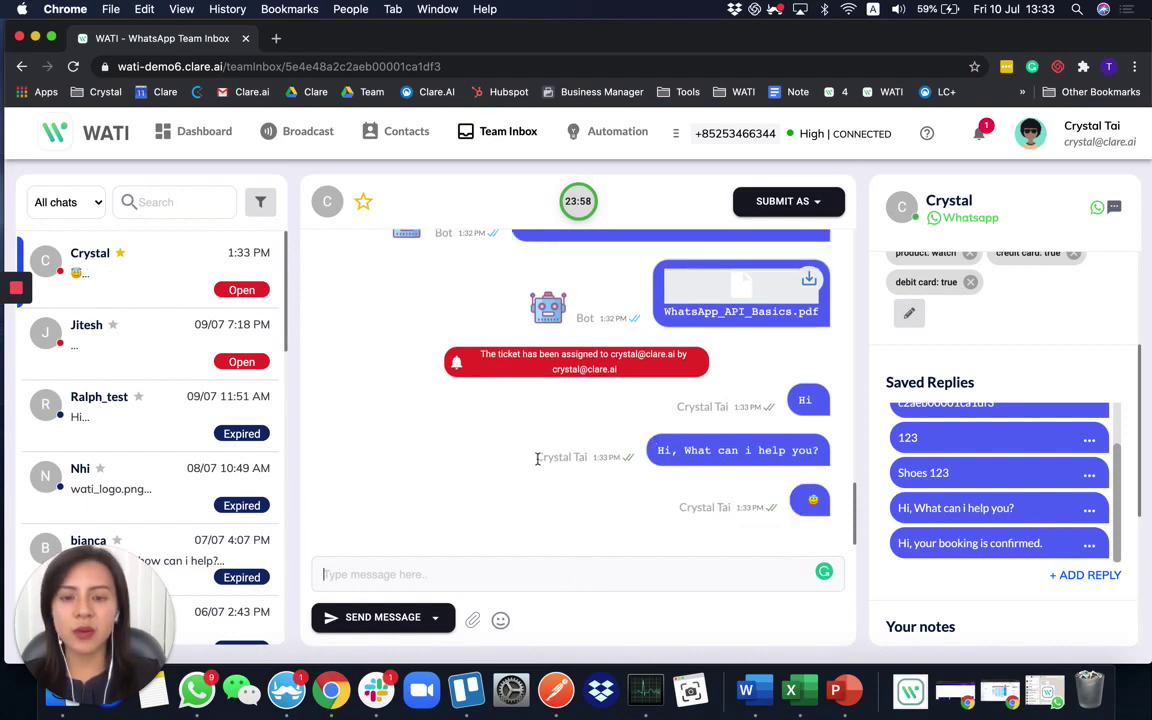
left_click_drag(536, 458, 594, 457)
left_click(599, 459)
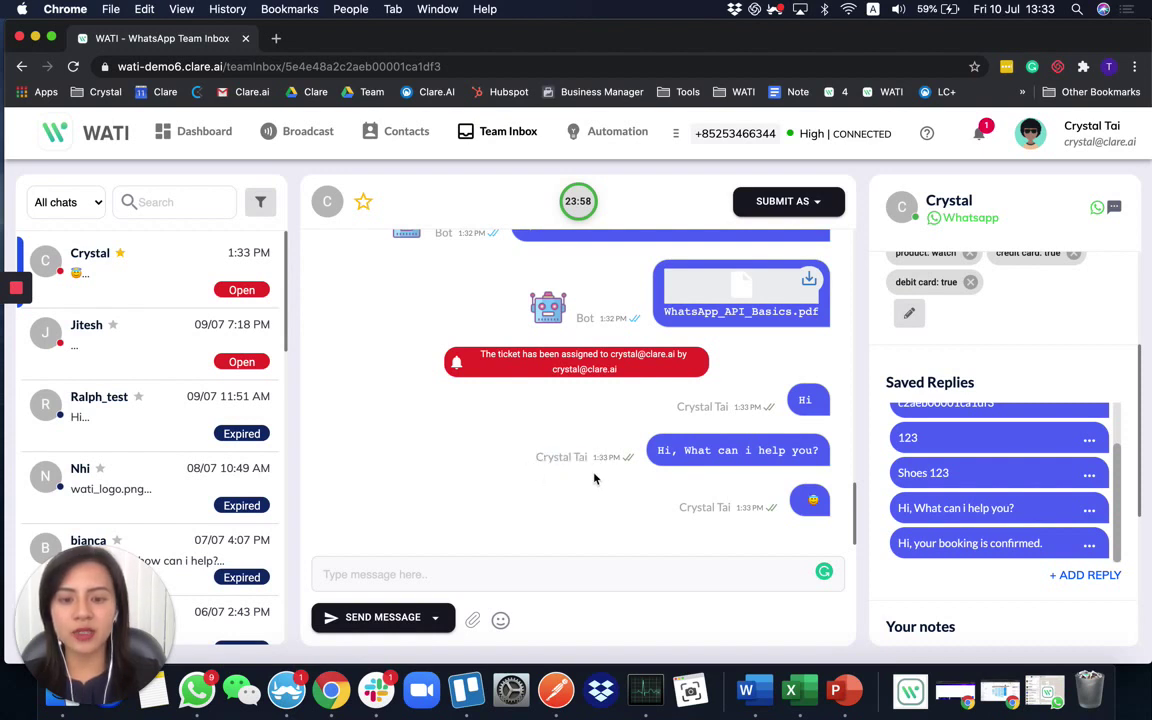
left_click(626, 446)
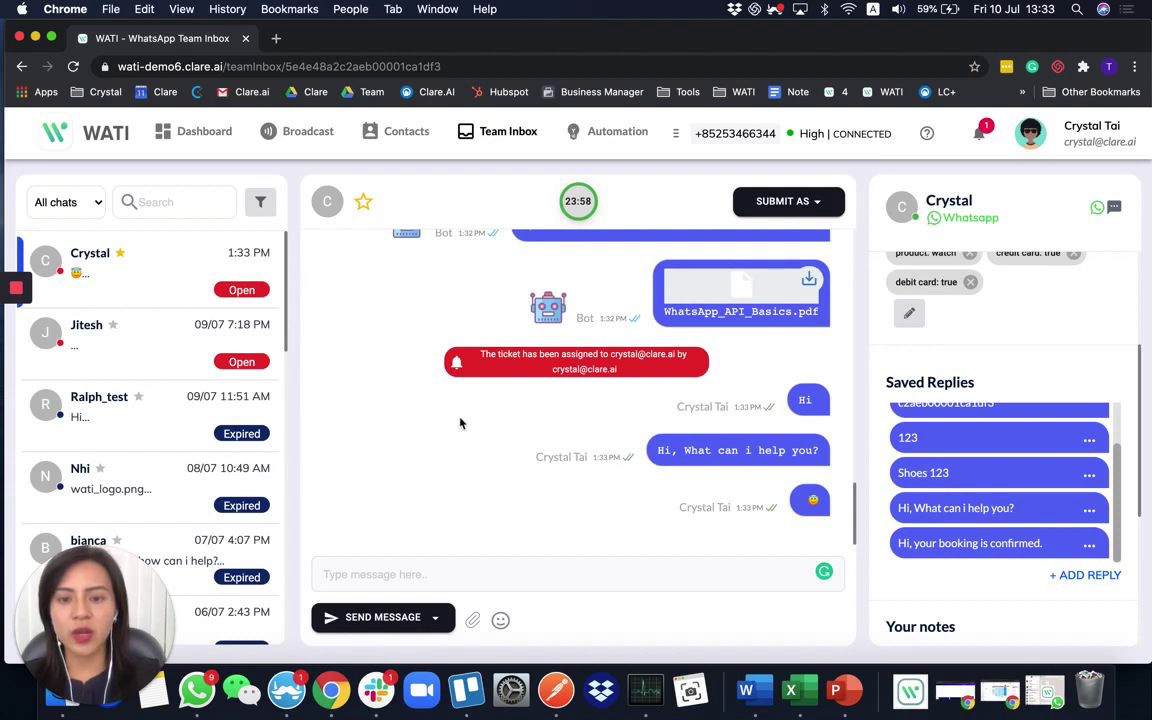
- Reassign the customer's ticket to another team agent from the assignee dropdown
left_click(327, 202)
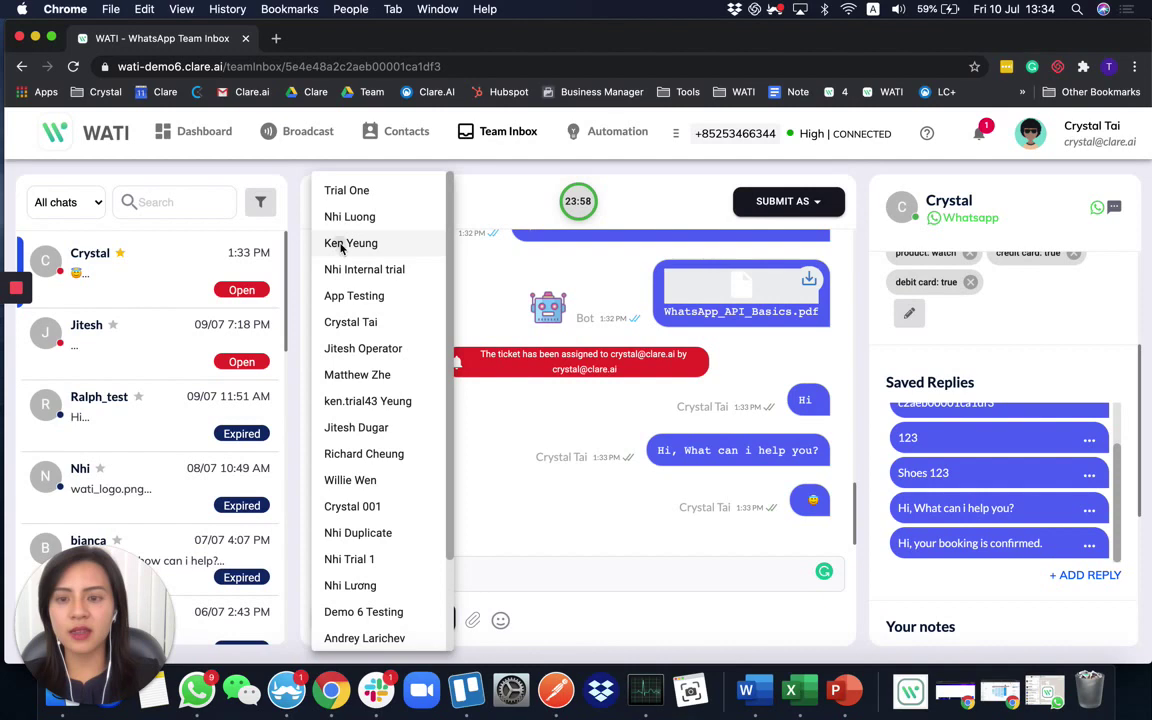
left_click(341, 245)
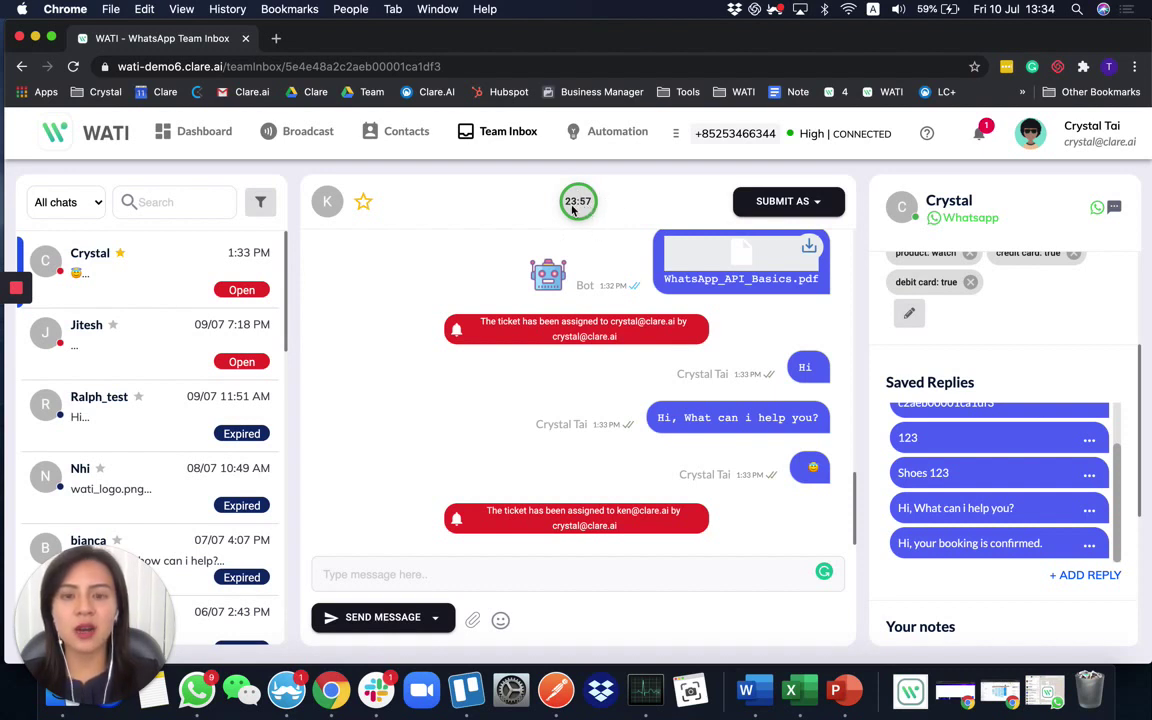
key("ctrl+Up")
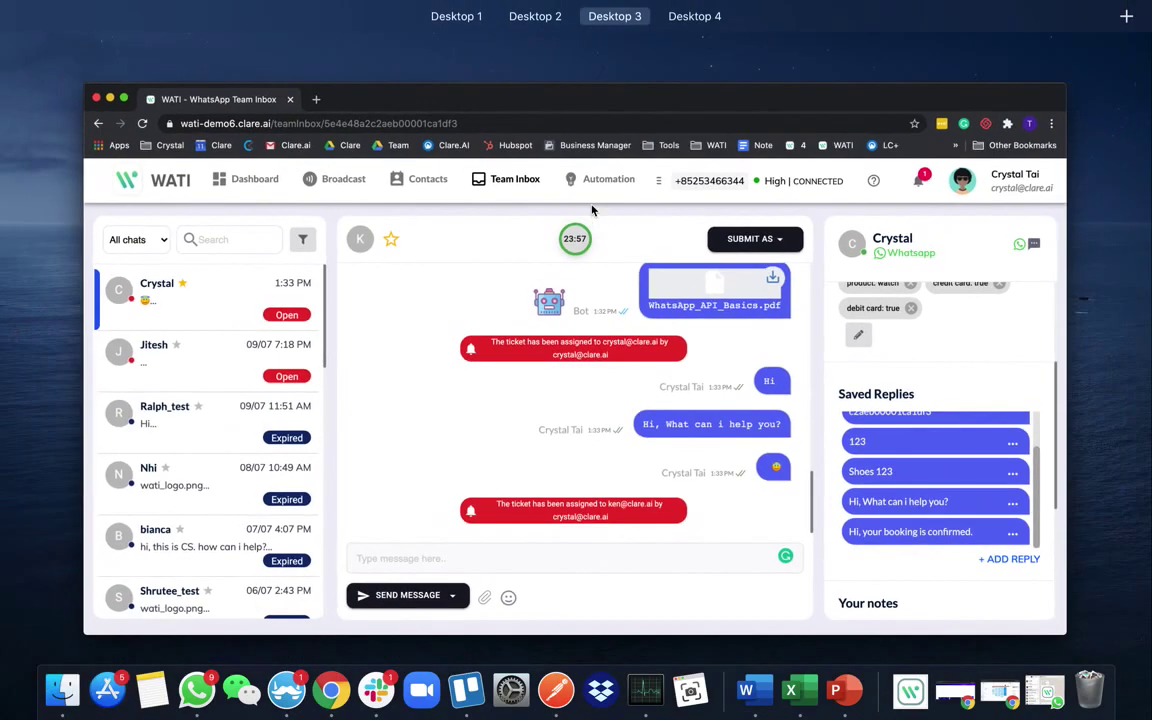
mouse_move(565, 55)
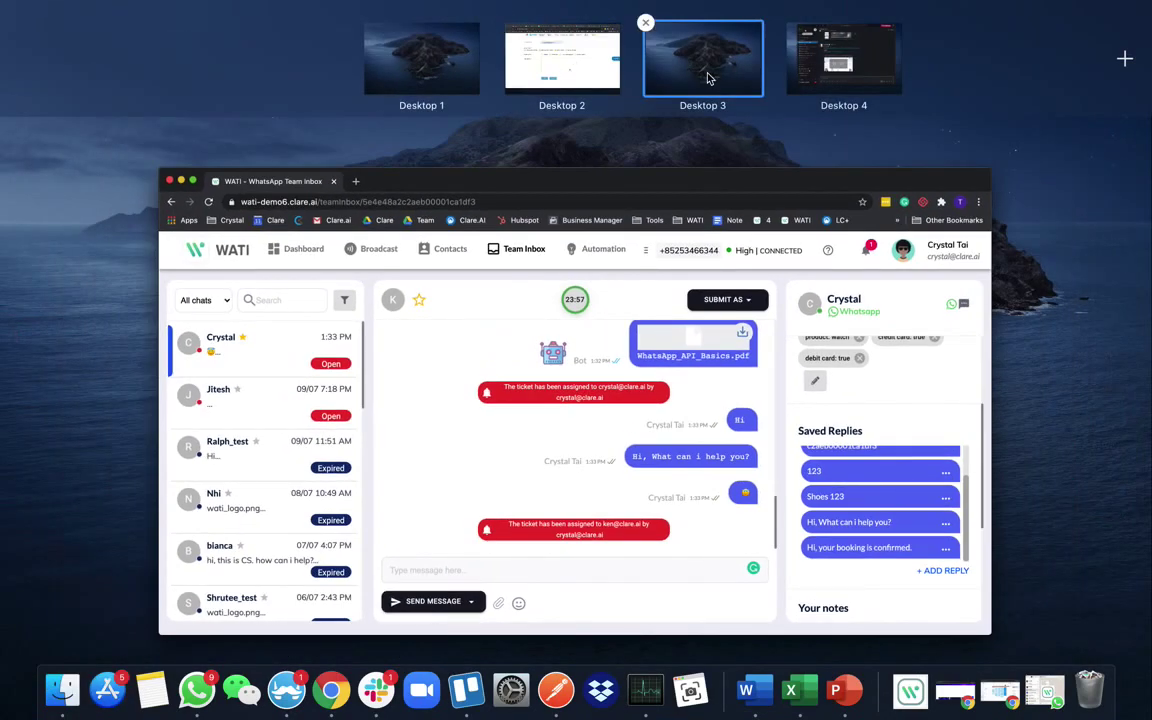
- Send a new 'Hi' from WhatsApp to the WATI Demo chat, then return to the inbox
left_click(563, 297)
key("ctrl+Up")
left_click(628, 337)
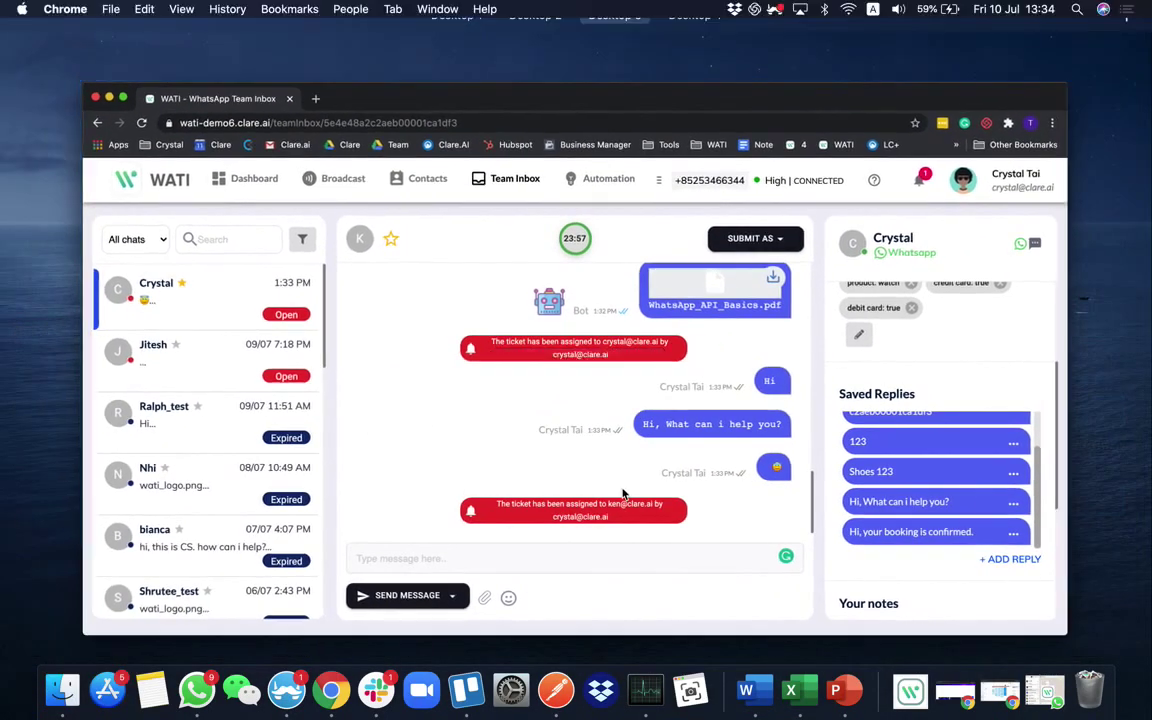
left_click(205, 703)
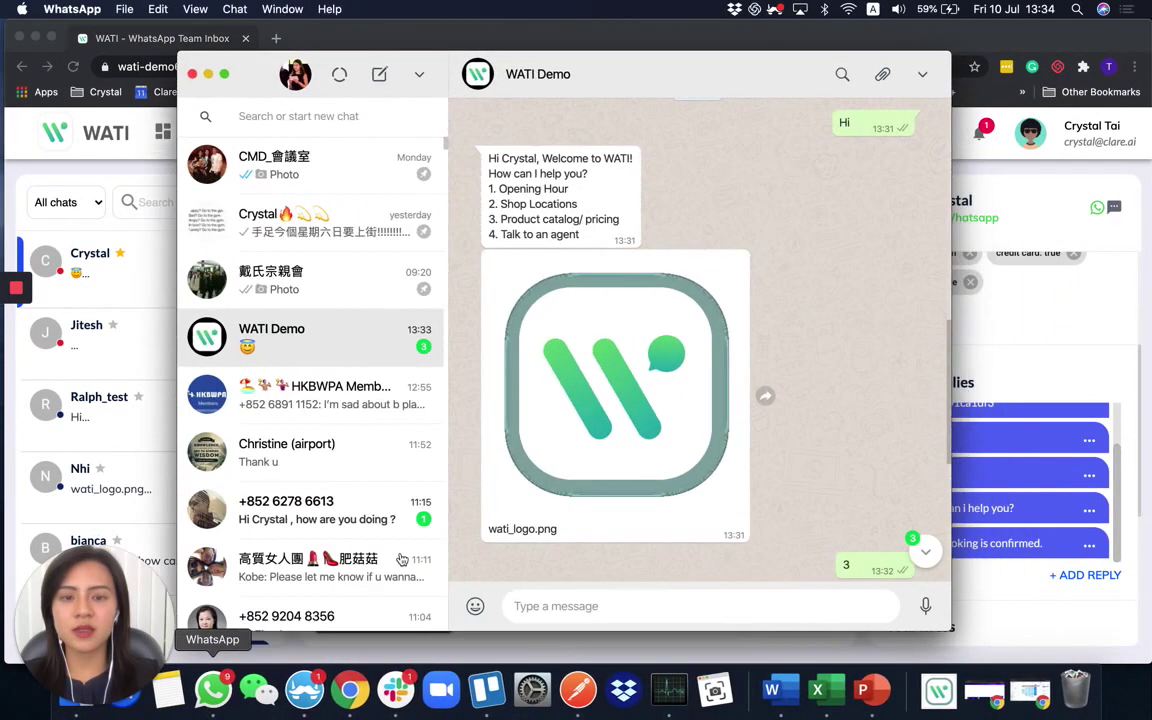
type("Hi")
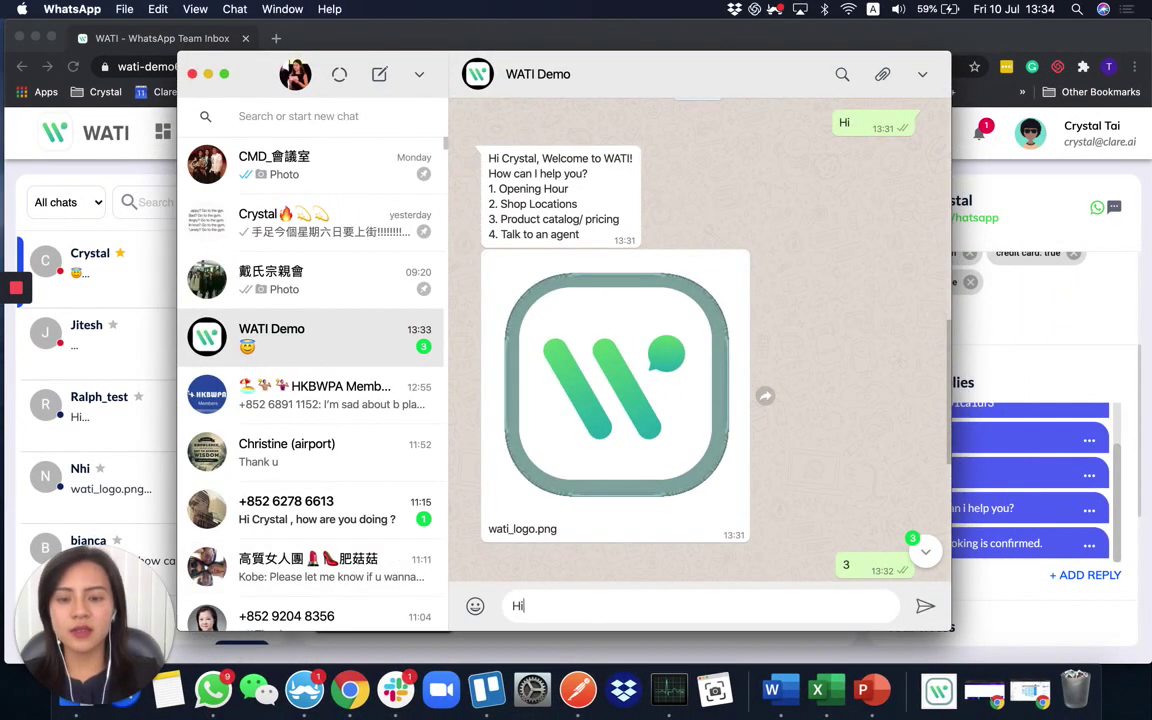
key("Return")
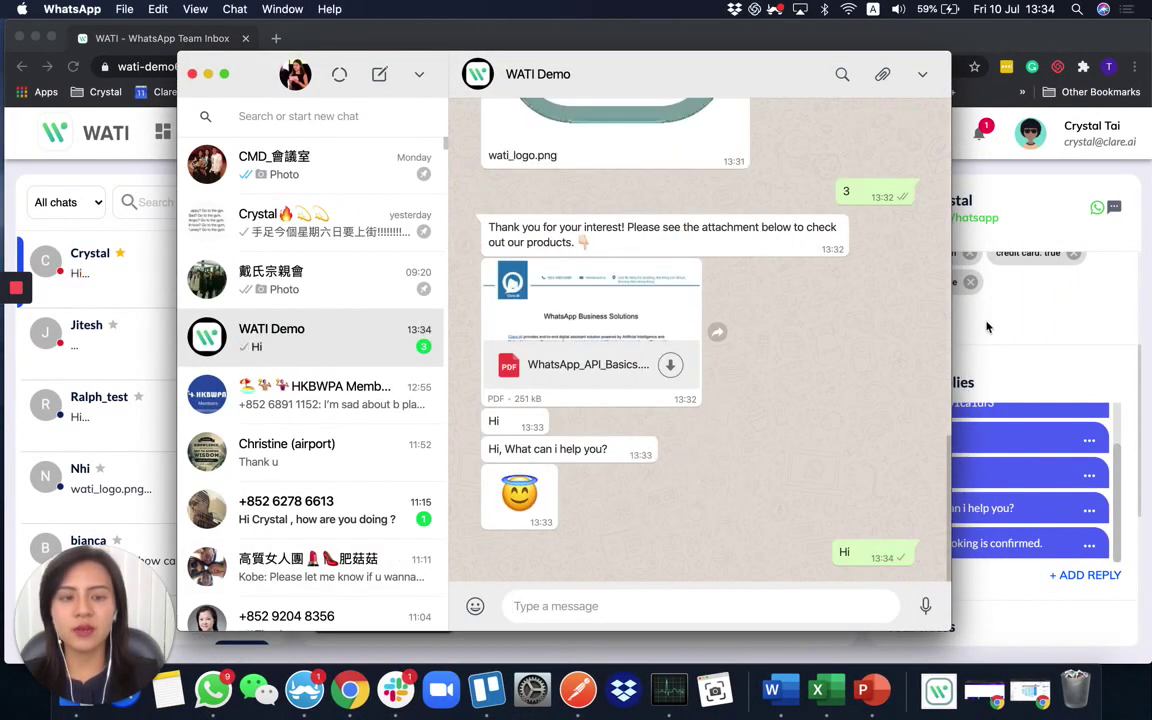
left_click(986, 326)
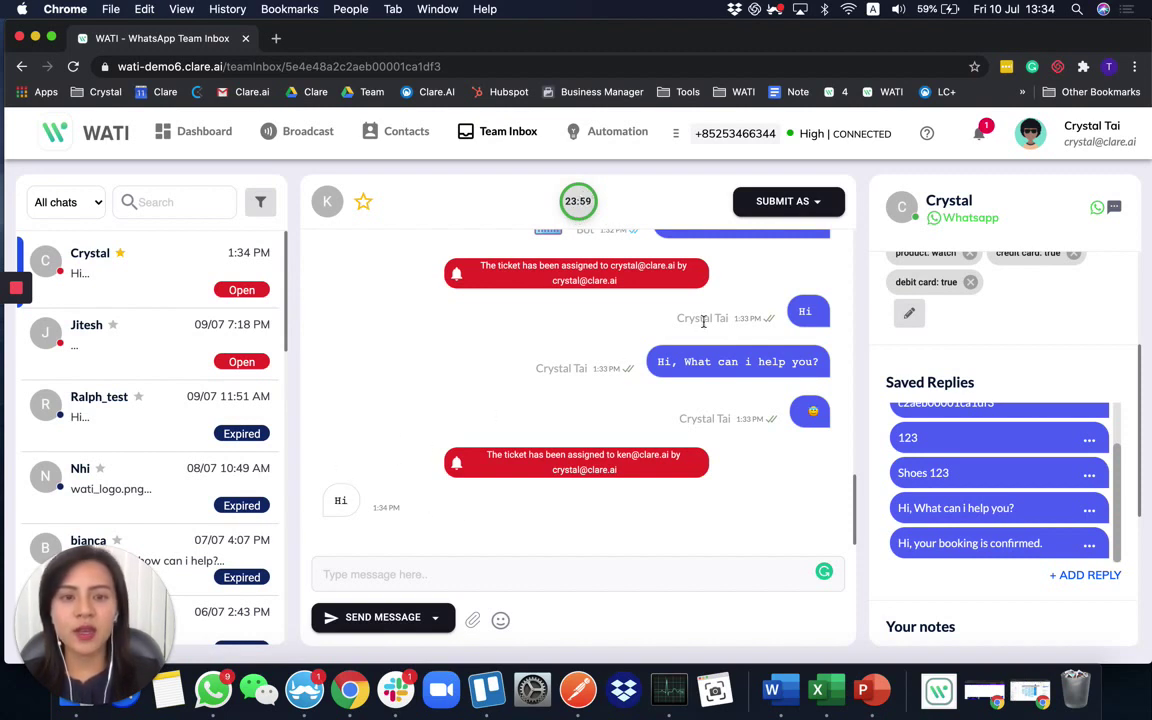
- Submit the ticket as Pending, then as Solved, and open another expired conversation
left_click(785, 210)
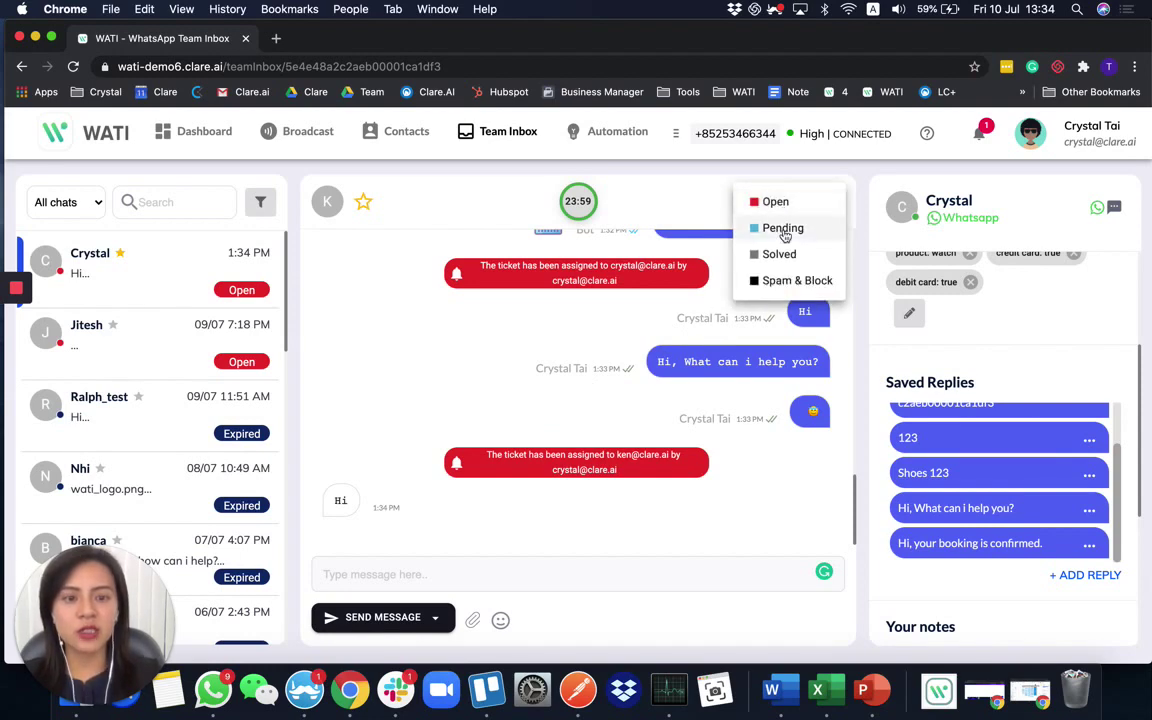
left_click(783, 230)
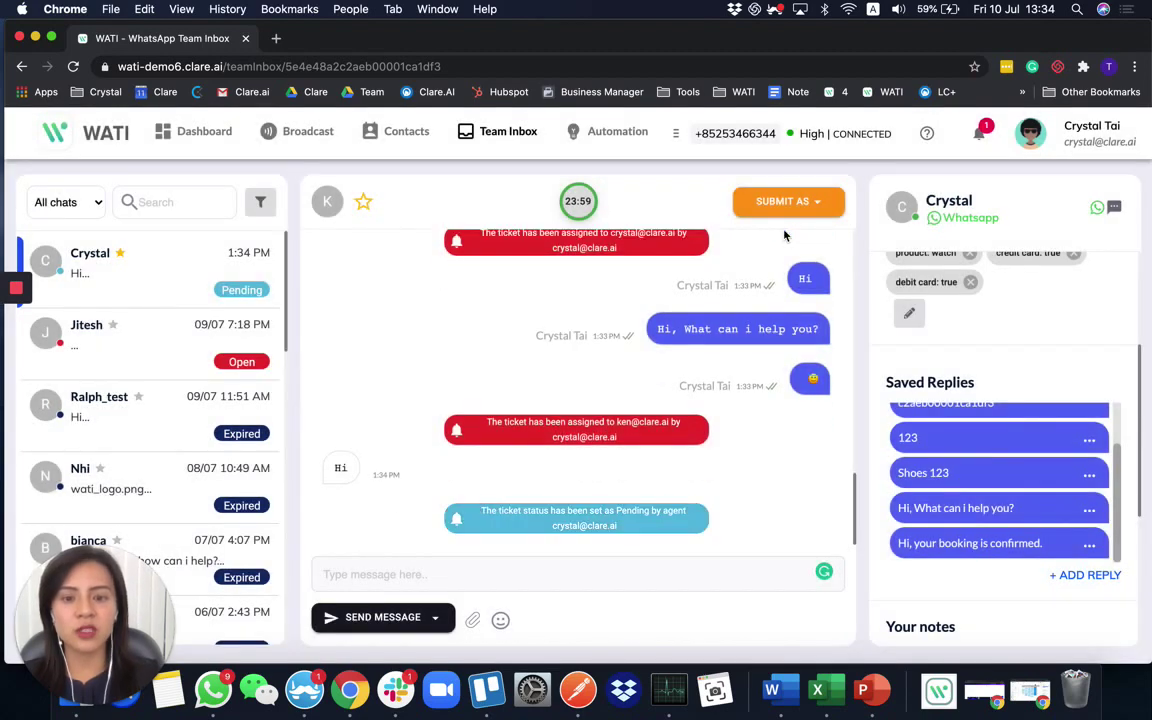
left_click(793, 197)
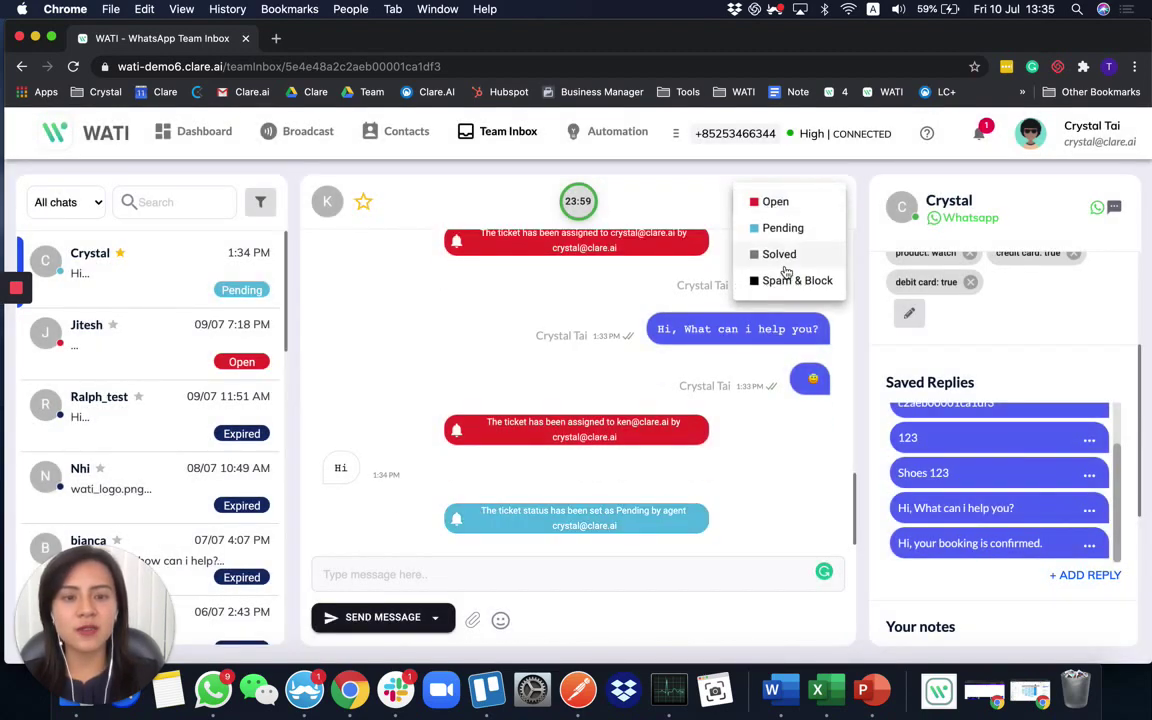
left_click(785, 256)
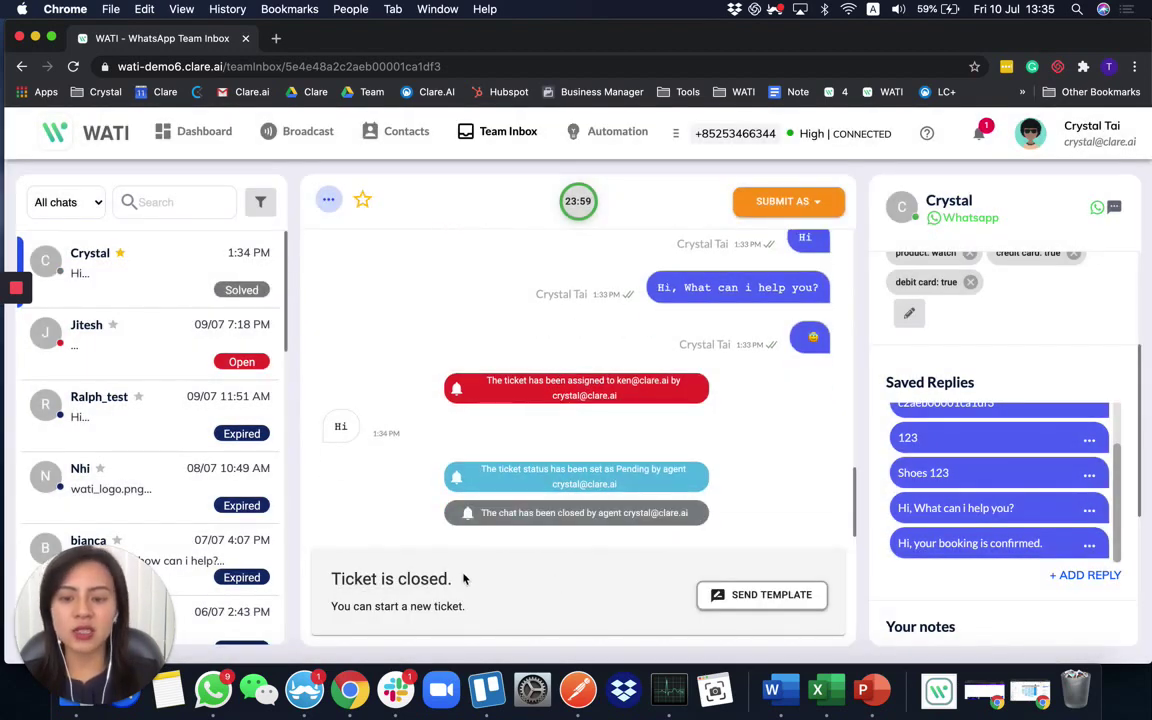
left_click(200, 547)
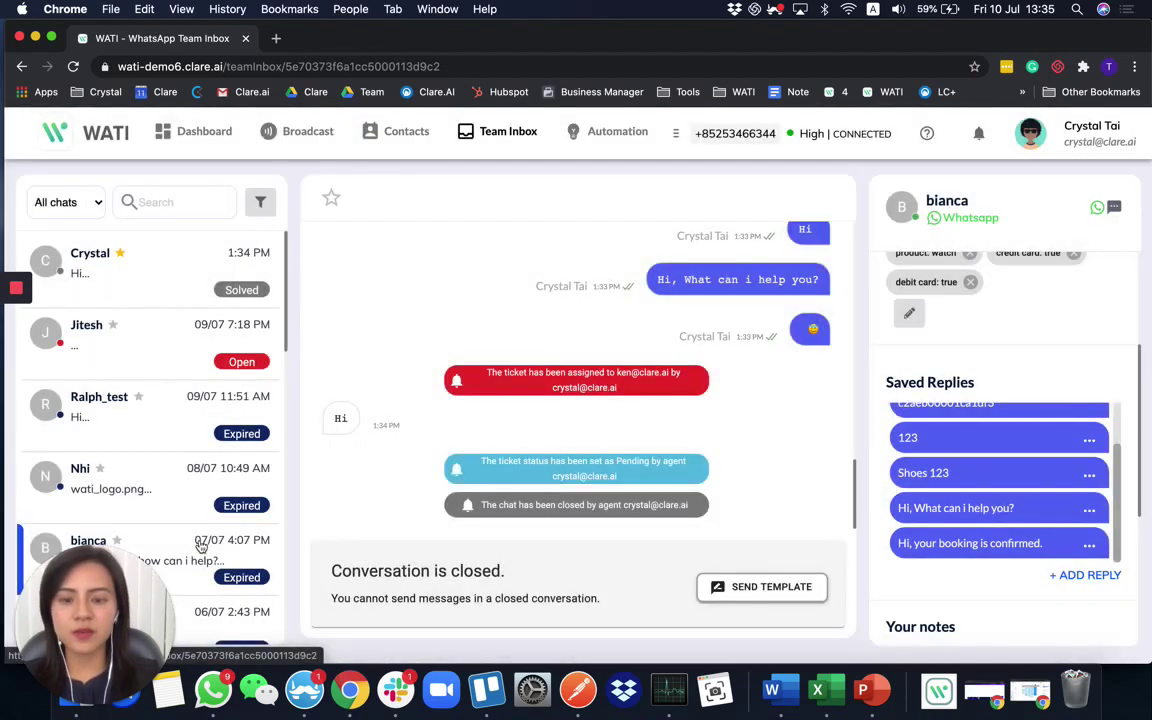
- Preview the account-activated template without sending, then open the next customer's conversation
left_click(768, 590)
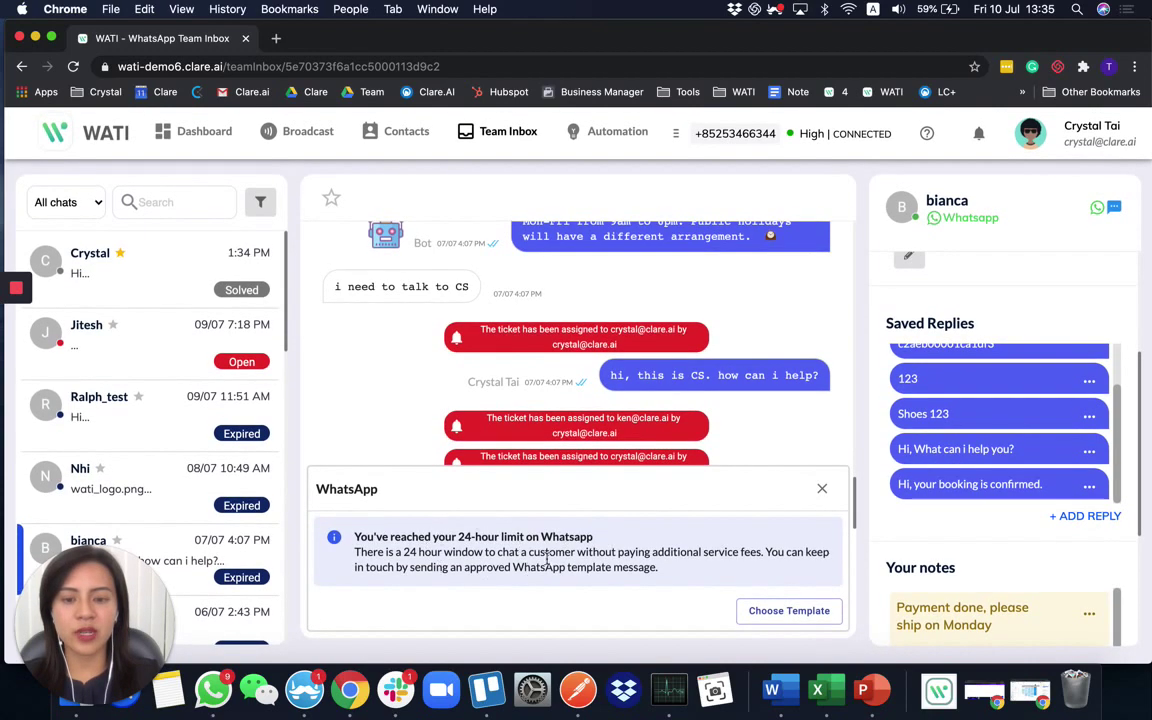
left_click(746, 612)
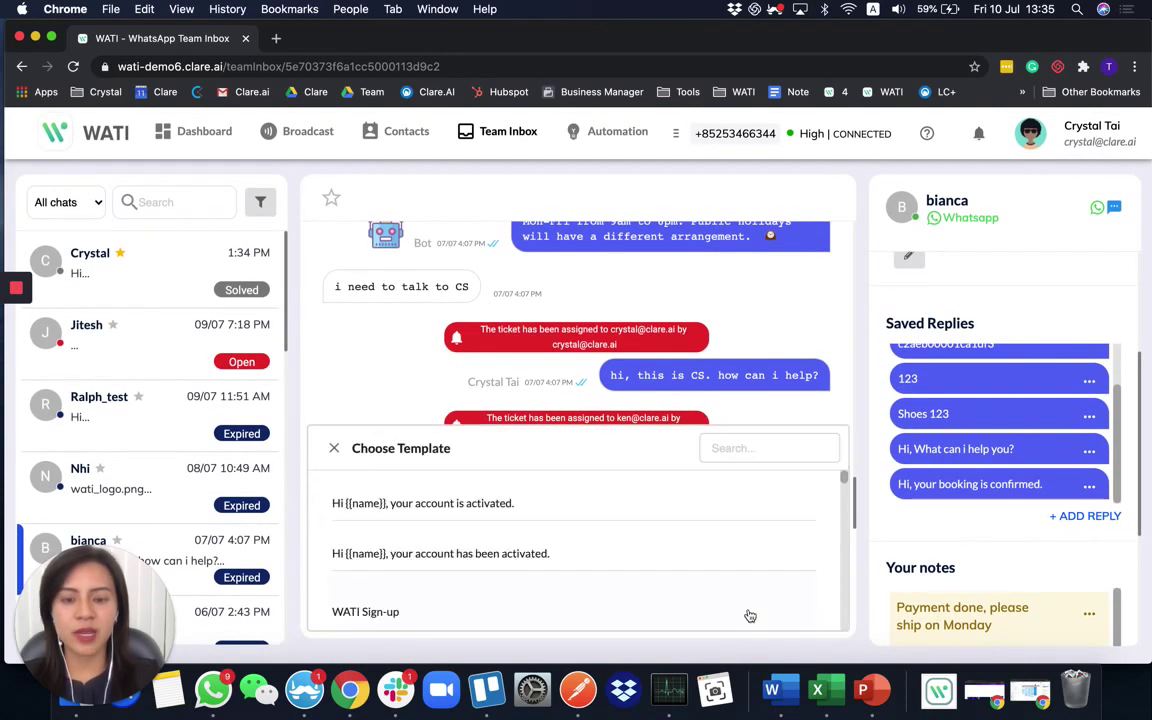
left_click(420, 503)
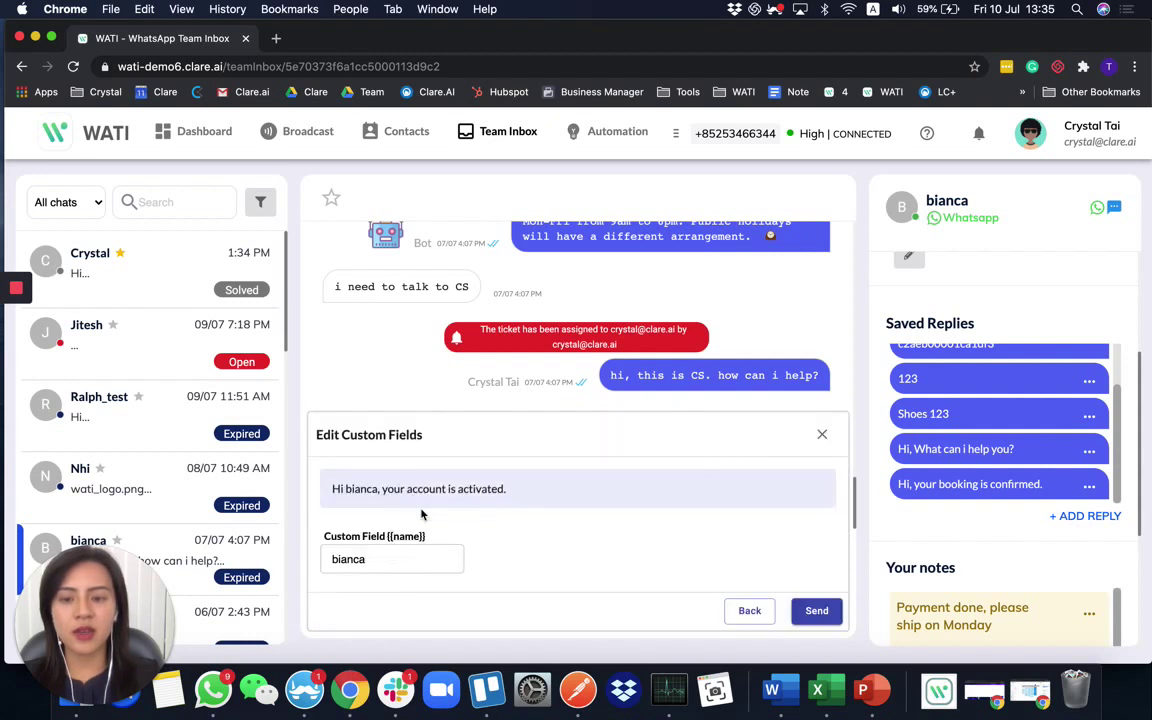
left_click(404, 559)
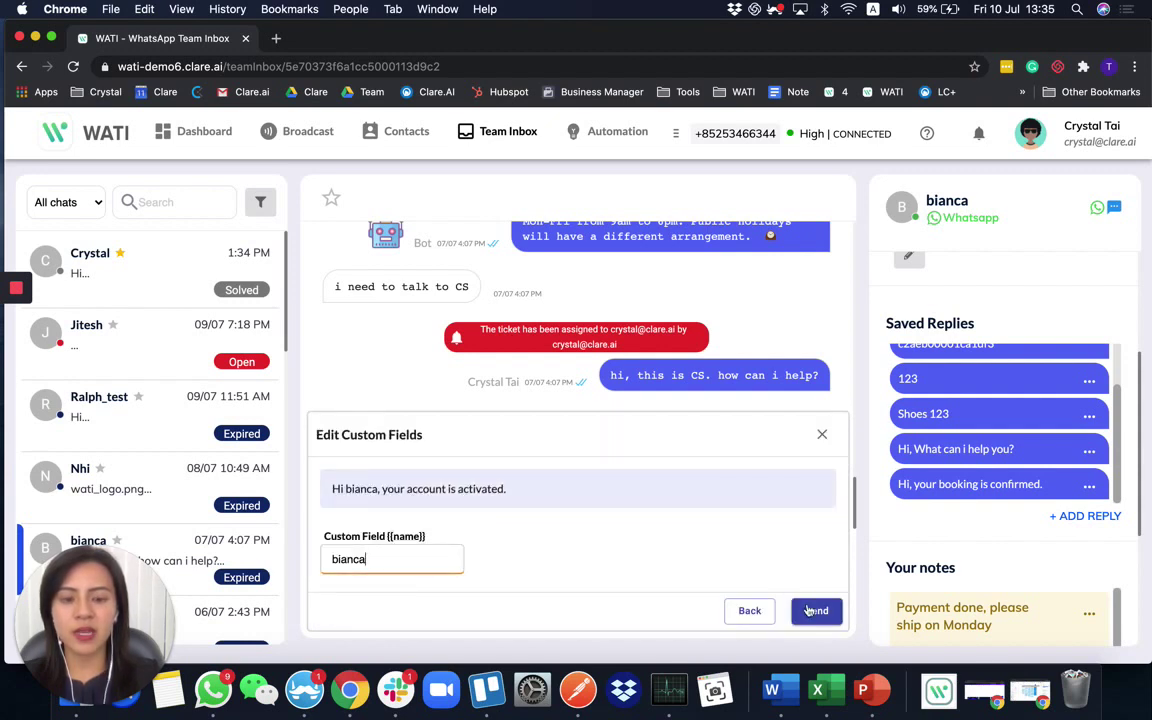
left_click(823, 434)
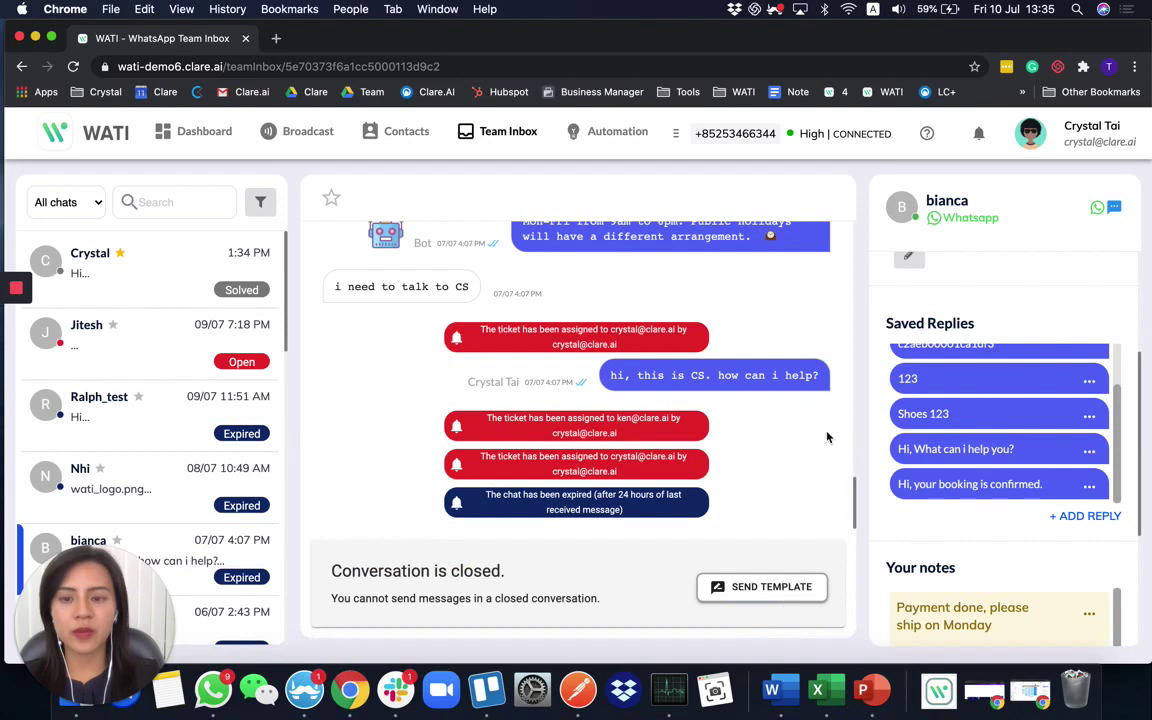
left_click(173, 266)
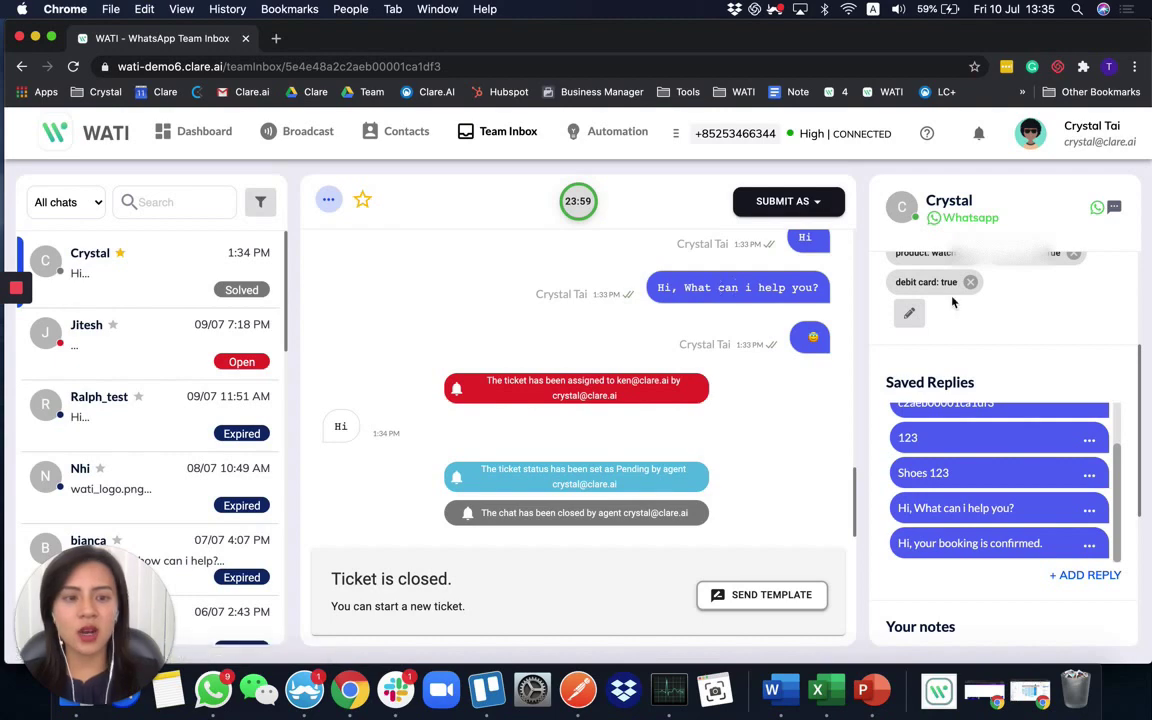
- Open the editor for Crystal's contact custom parameters, showing her seven attribute pairs
scroll(951, 300, "up", 5)
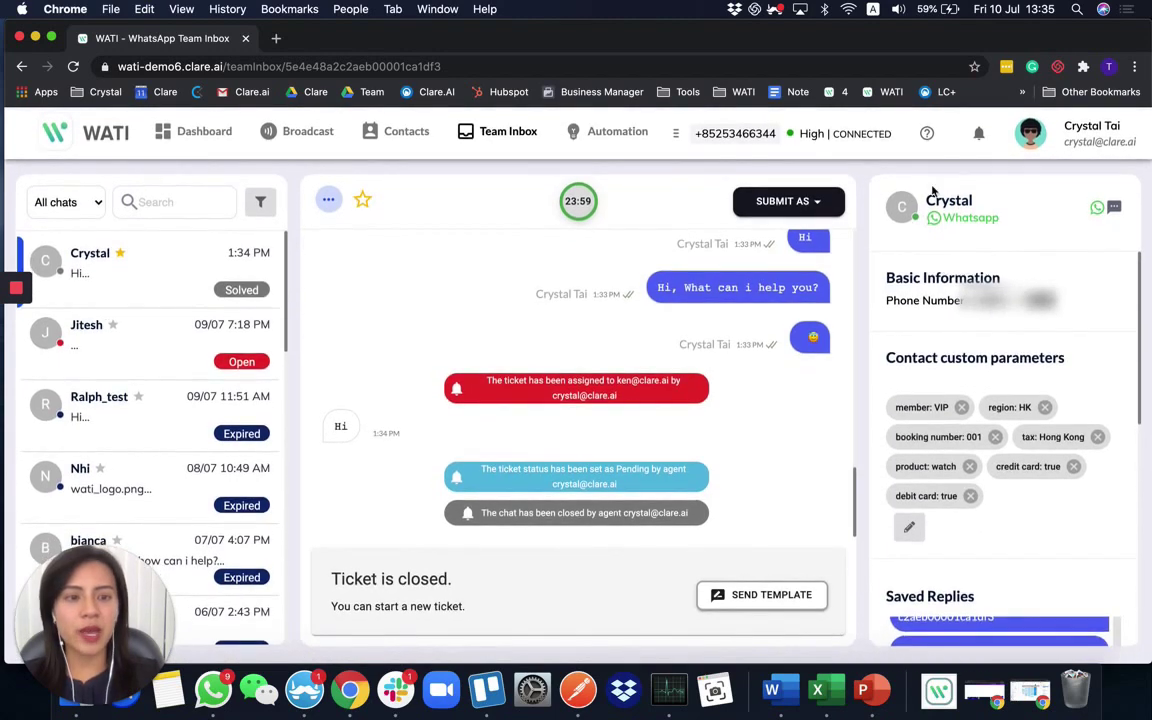
left_click_drag(927, 197, 1007, 201)
left_click(1006, 201)
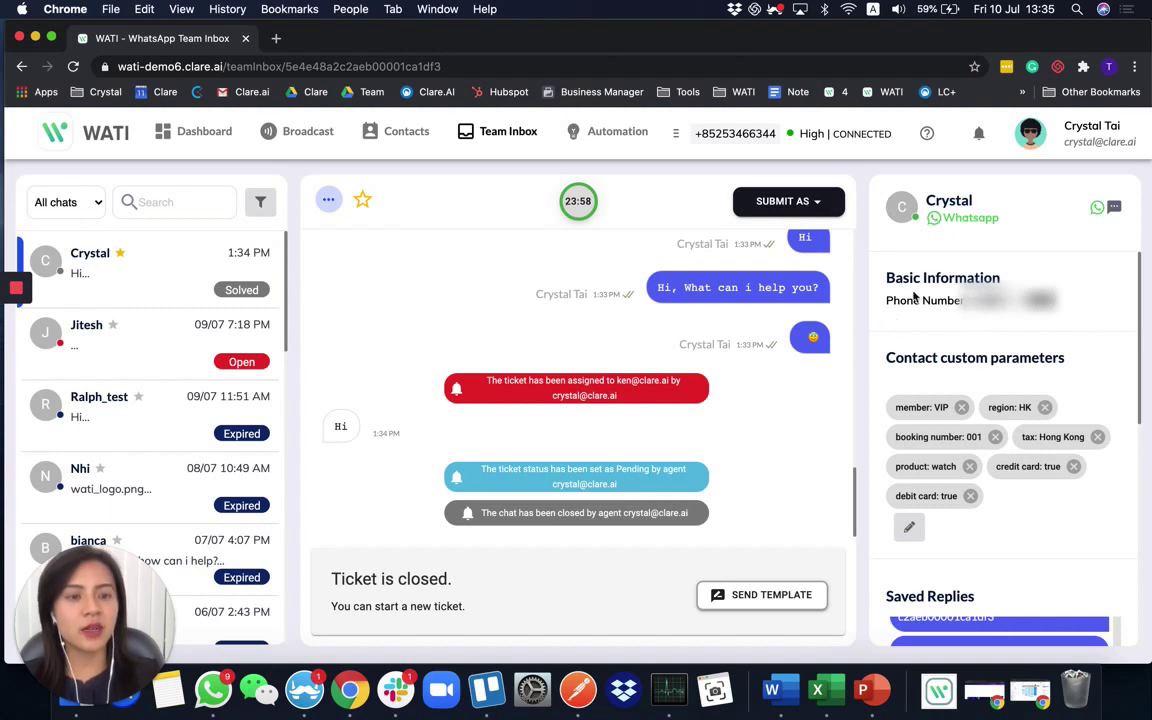
scroll(910, 366, "down", 3)
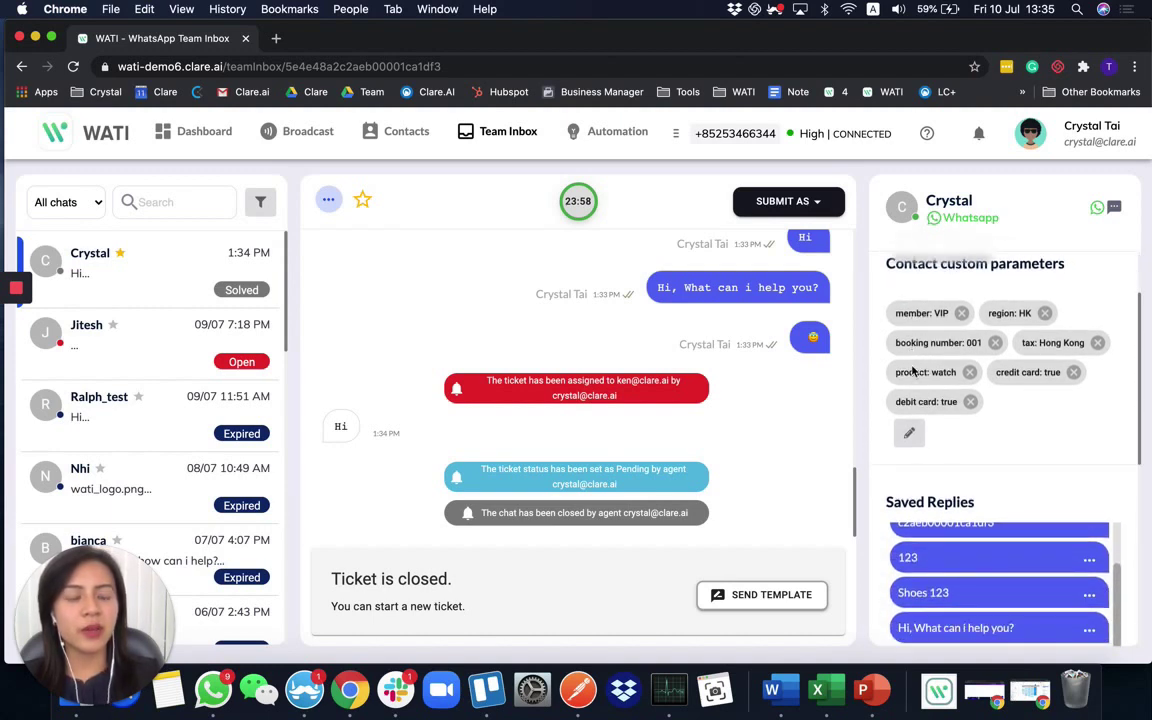
left_click(910, 434)
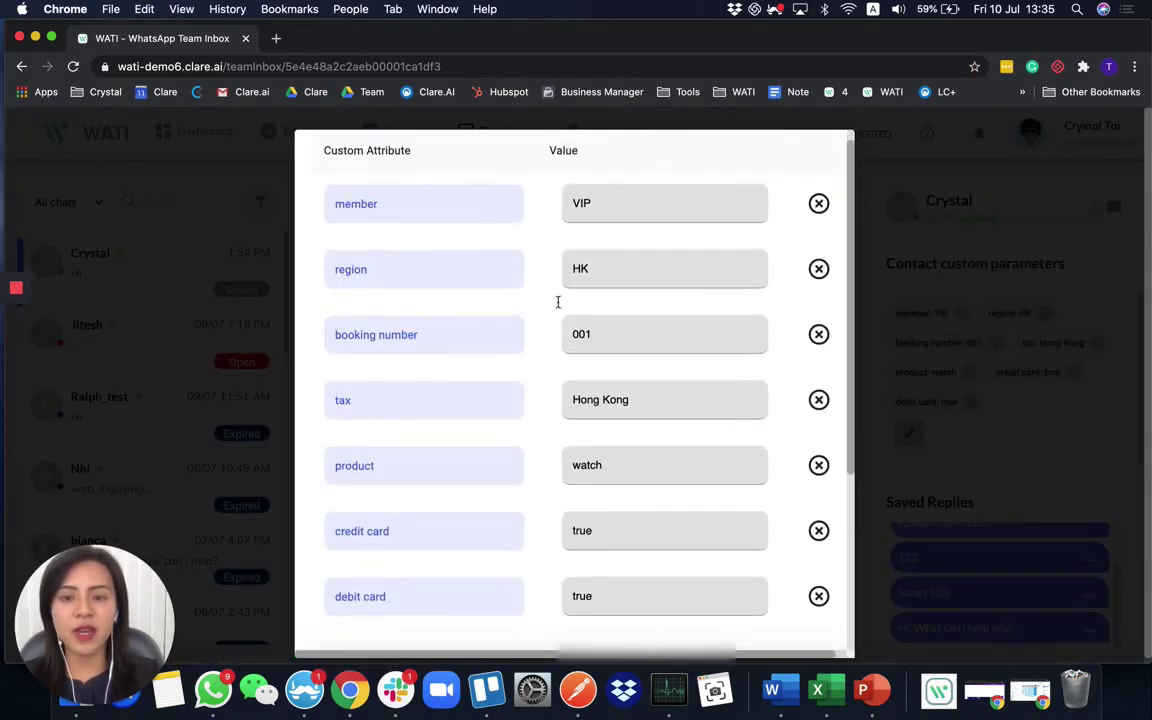
- Add a custom attribute City with value Hong Kong to Crystal's contact and save it
scroll(566, 383, "down", 4)
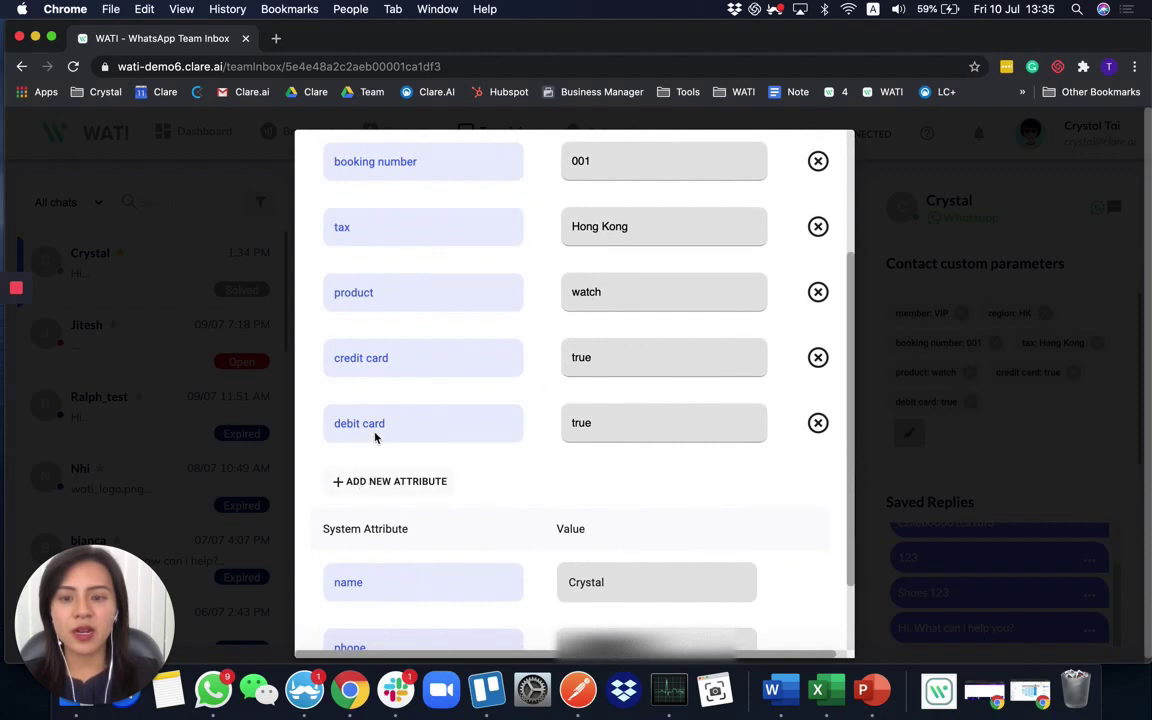
left_click(390, 484)
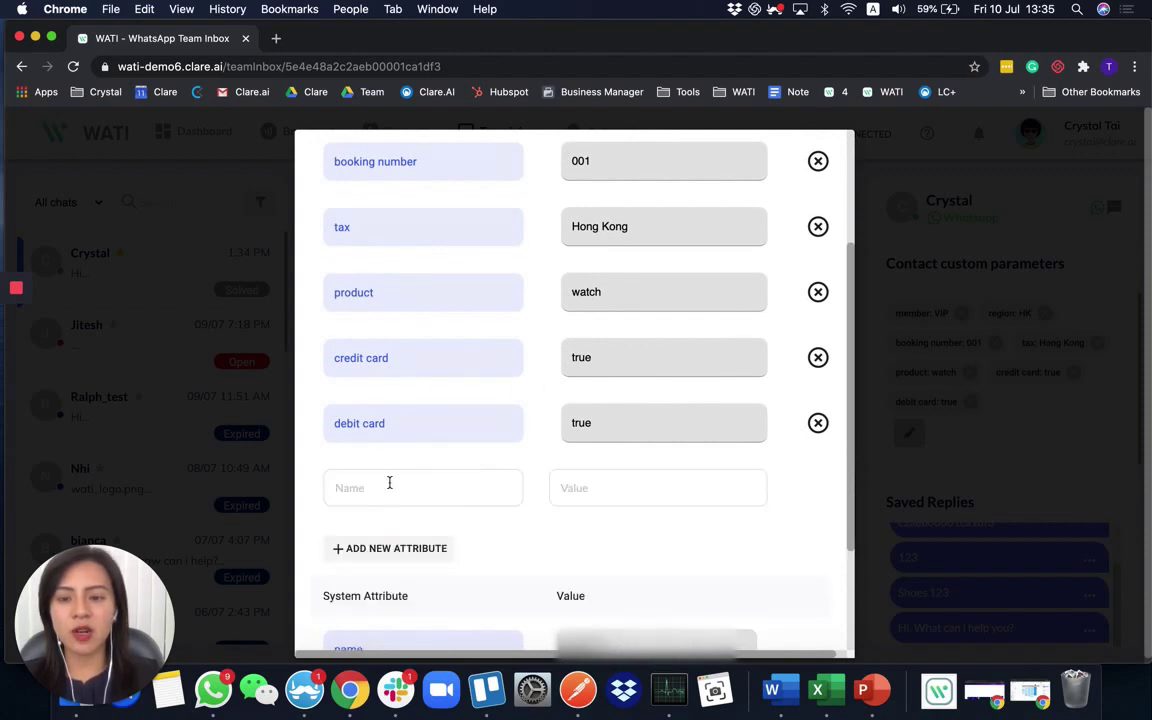
left_click(389, 487)
type("City")
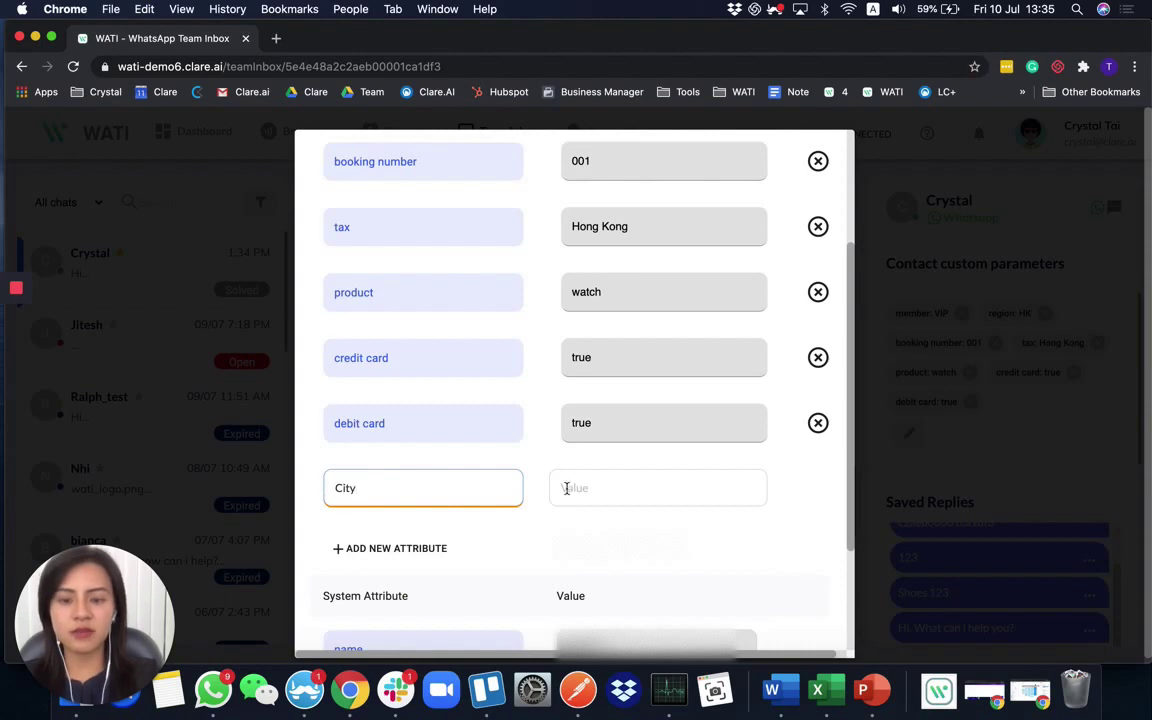
left_click(566, 488)
type("Hong Kong")
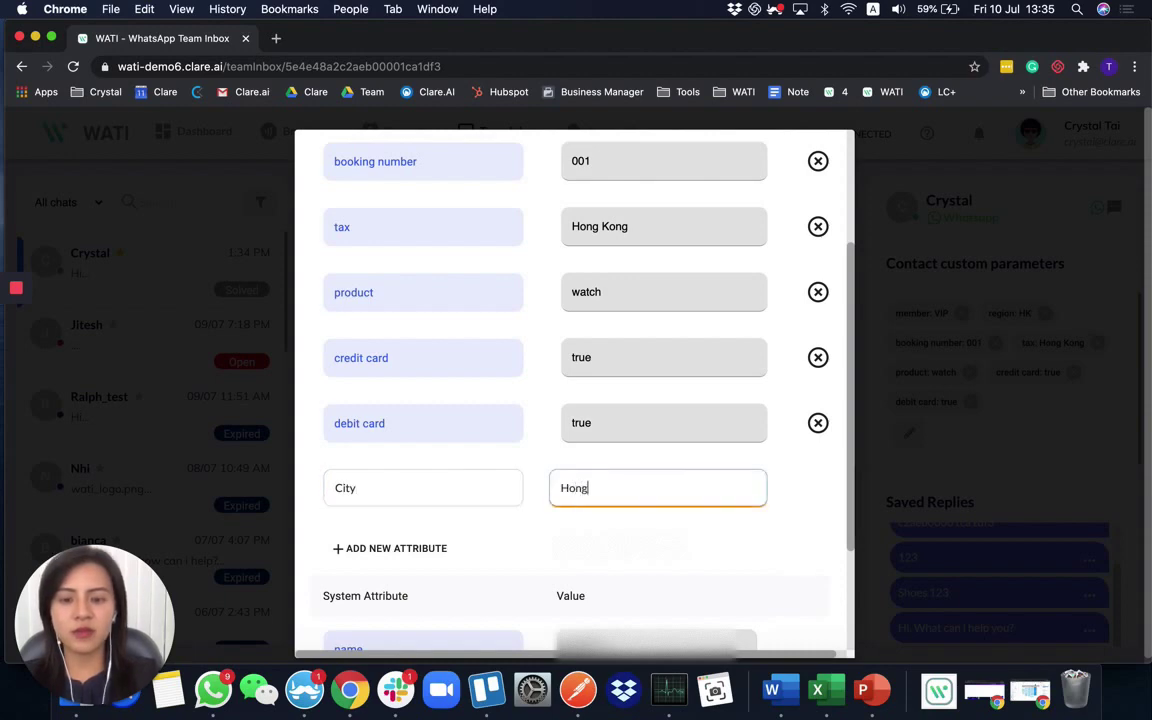
scroll(575, 400, "down", 3)
left_click(788, 621)
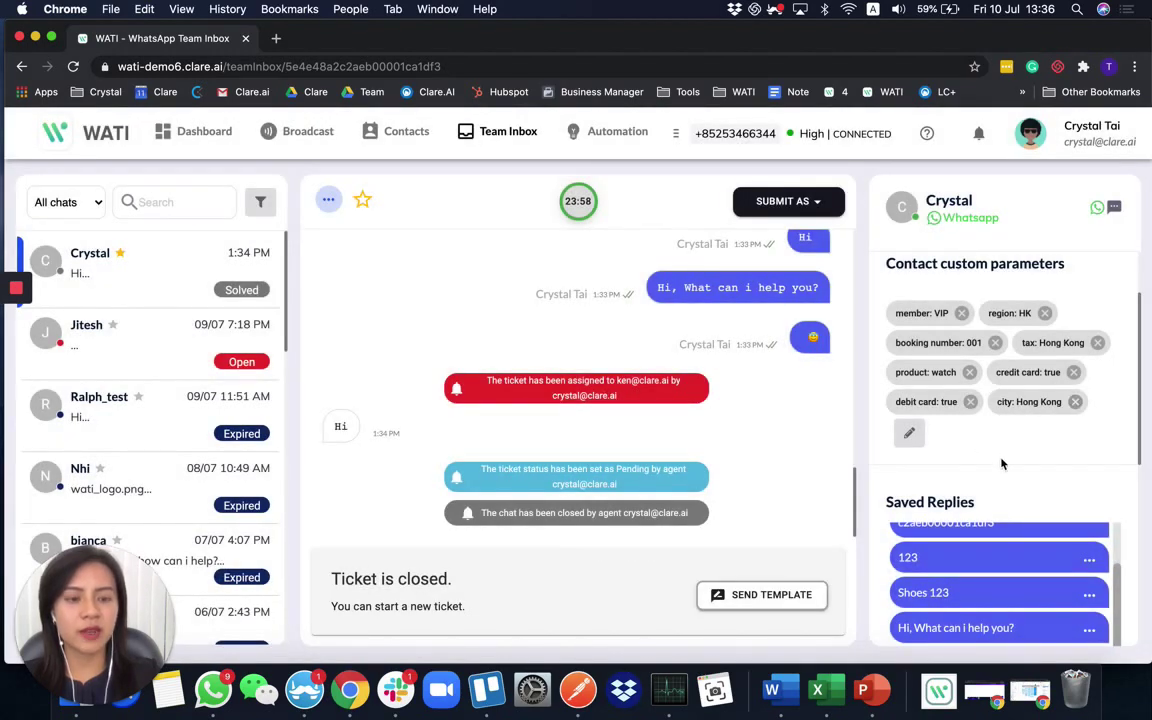
- Review Crystal's two notes and chat history, then bring up the All chats filter list
scroll(1000, 463, "down", 3)
scroll(1001, 463, "down", 5)
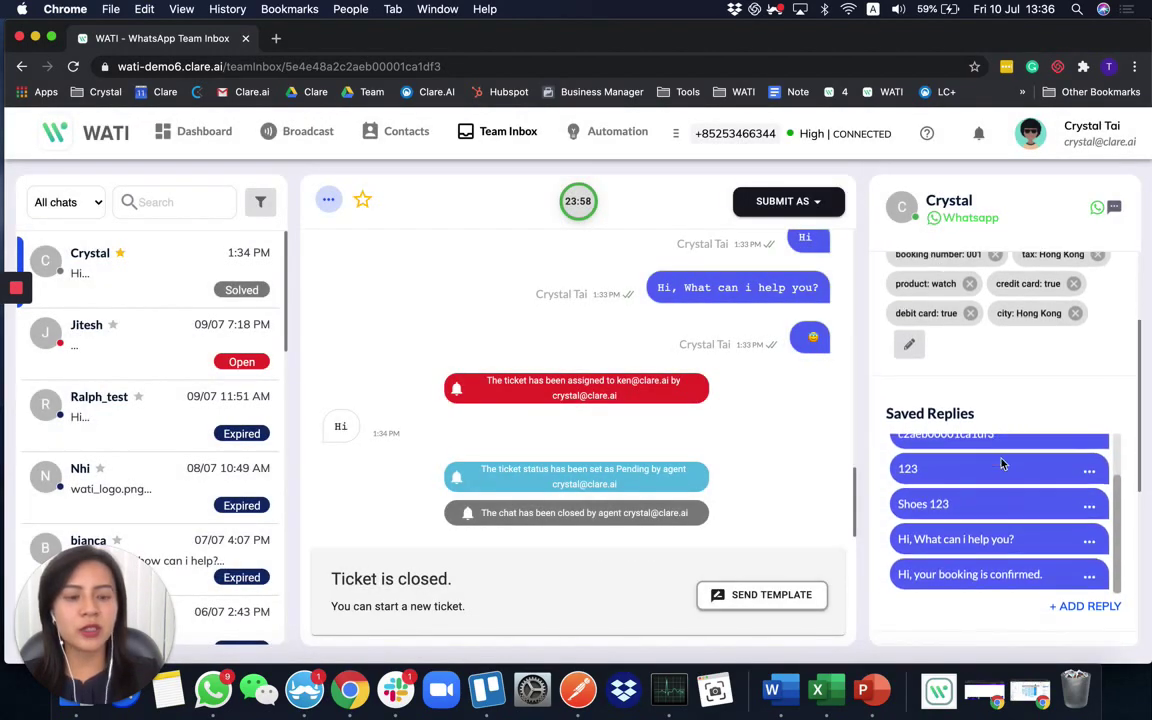
scroll(1001, 463, "down", 5)
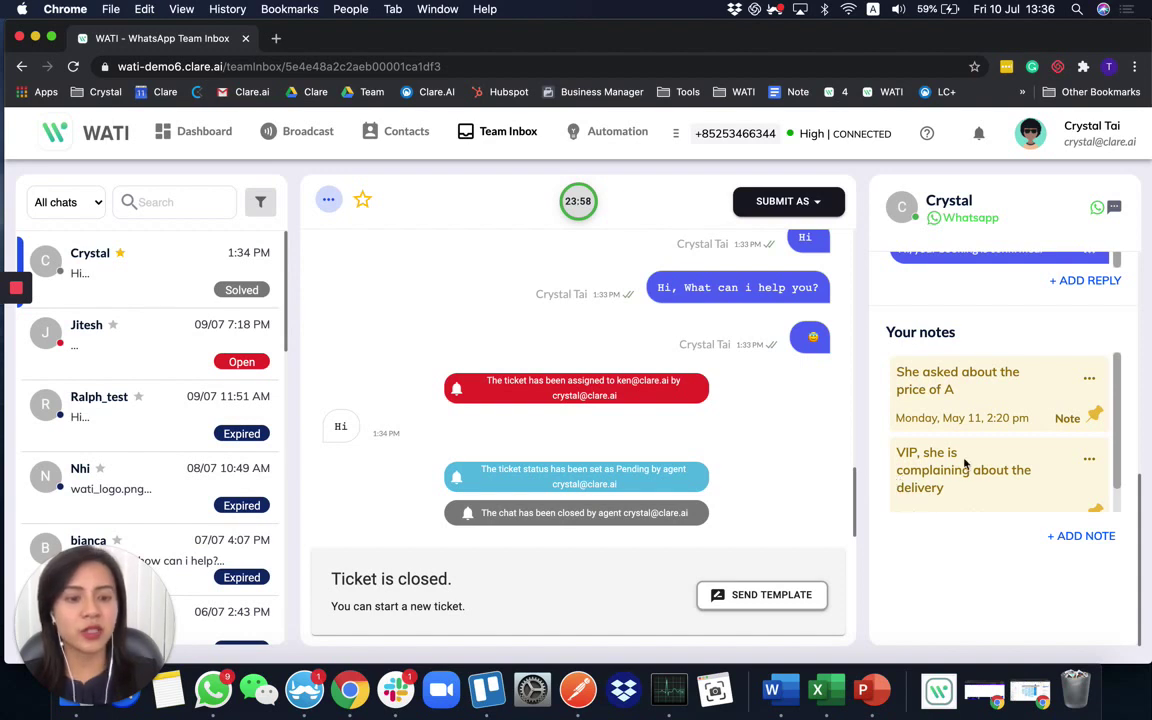
scroll(750, 380, "up", 8)
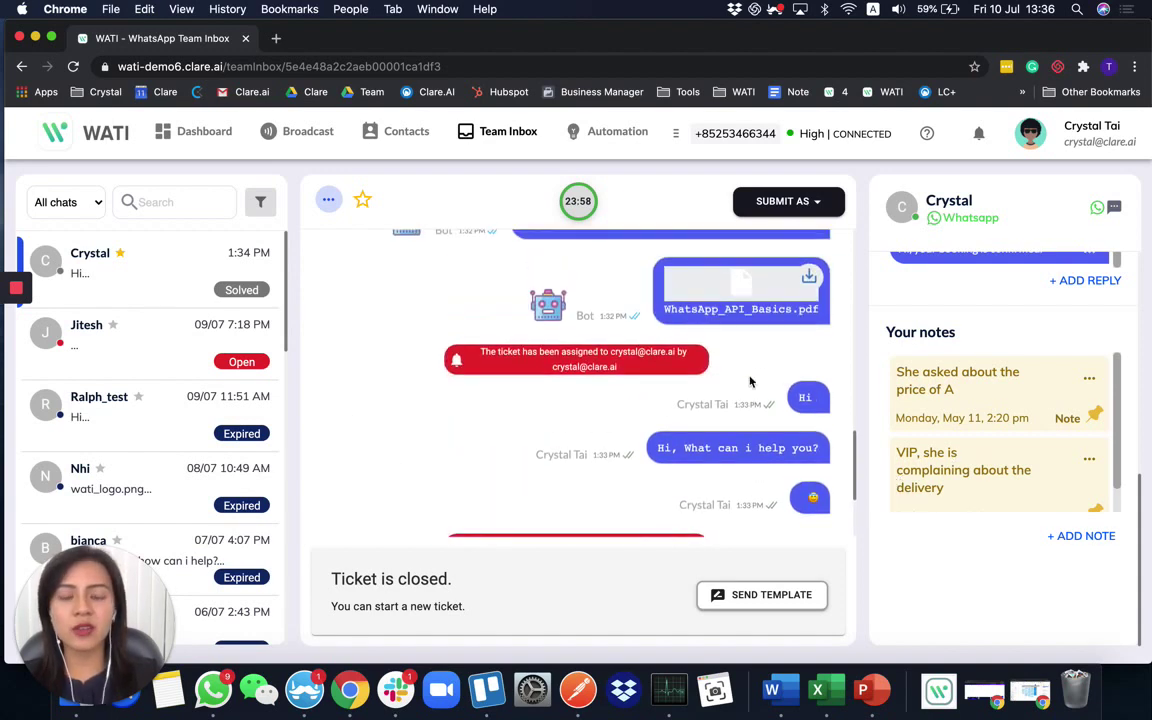
scroll(750, 380, "up", 3)
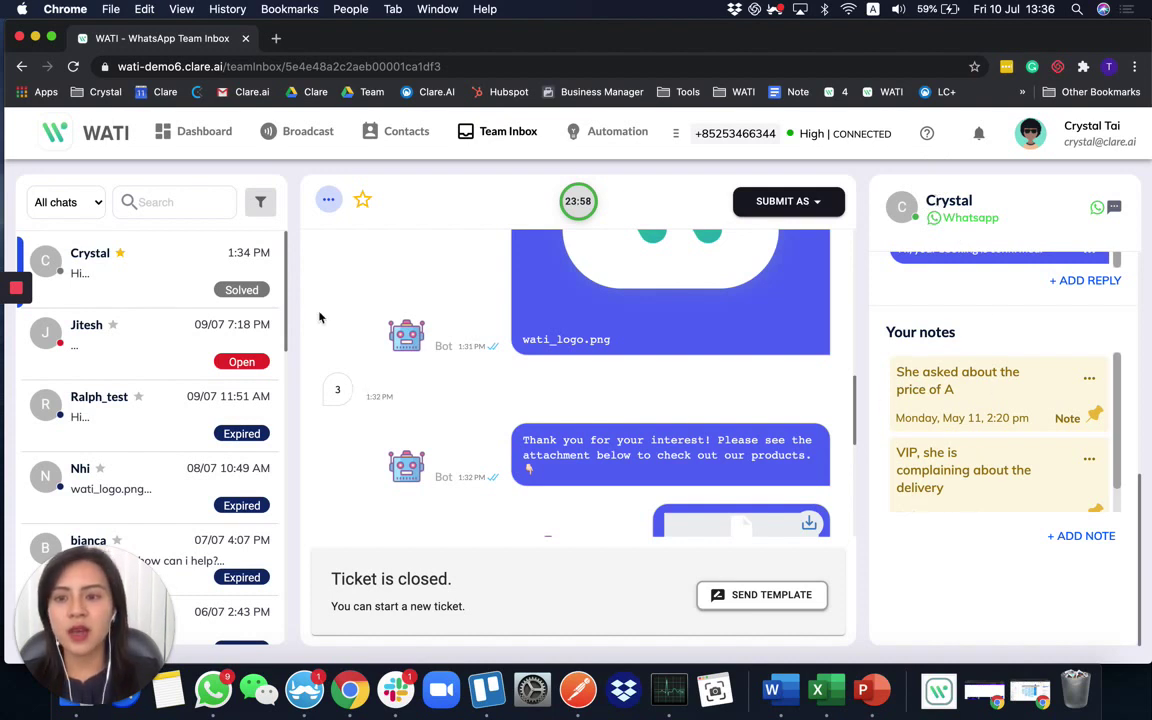
left_click(90, 203)
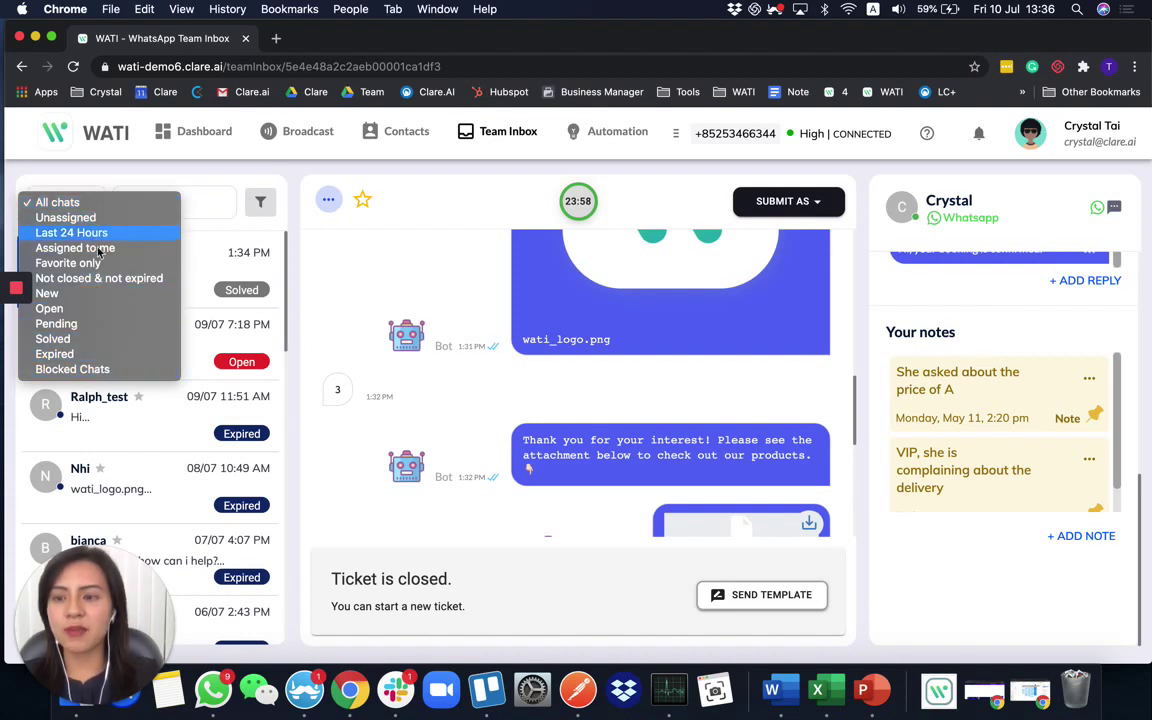
- Add a segment filter so the chat list shows contacts whose member attribute contains 'vip'
left_click(260, 200)
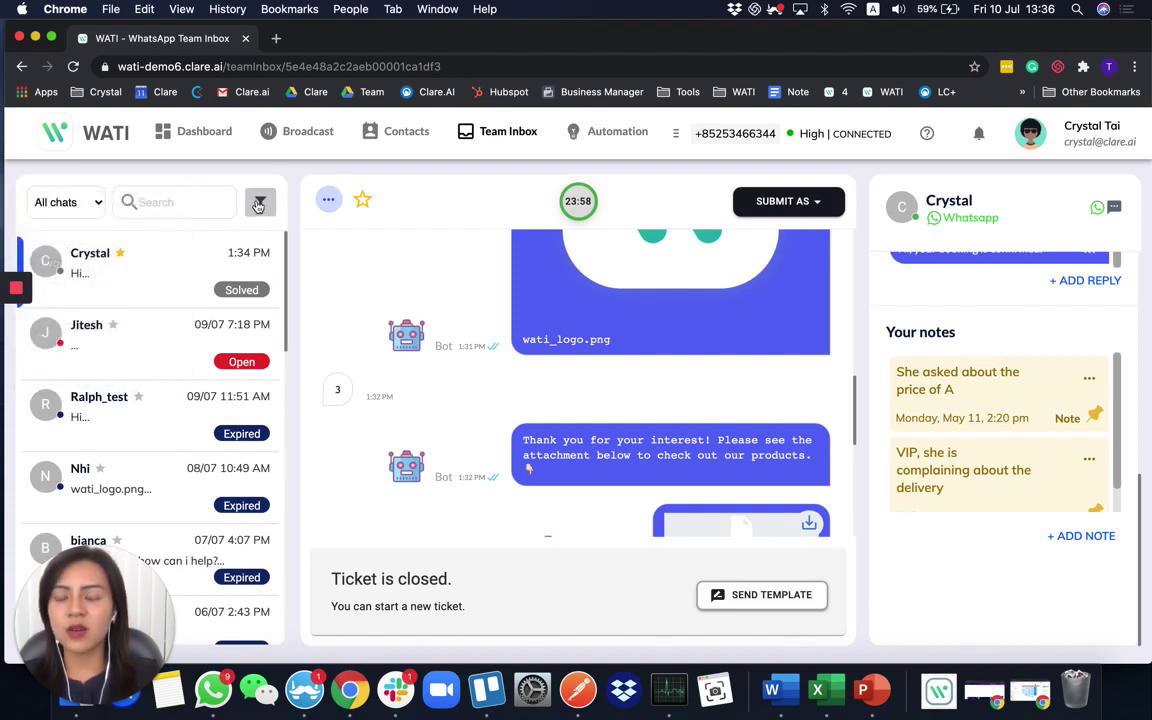
scroll(957, 329, "up", 5)
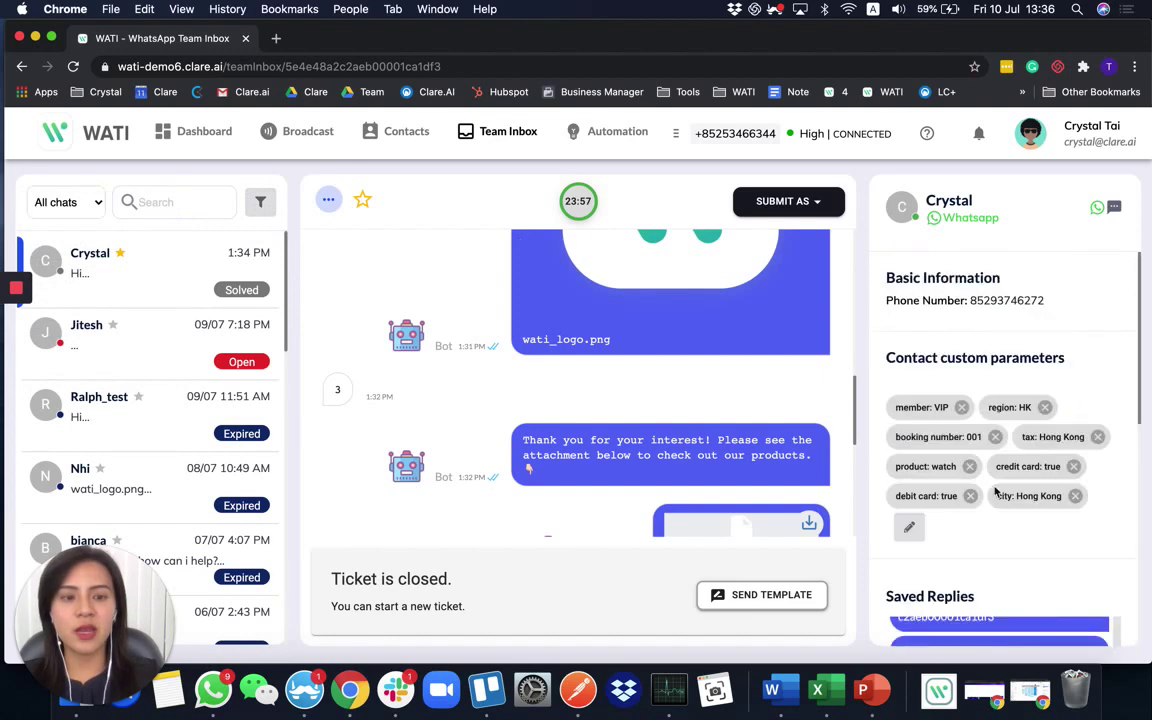
left_click(258, 200)
left_click(340, 298)
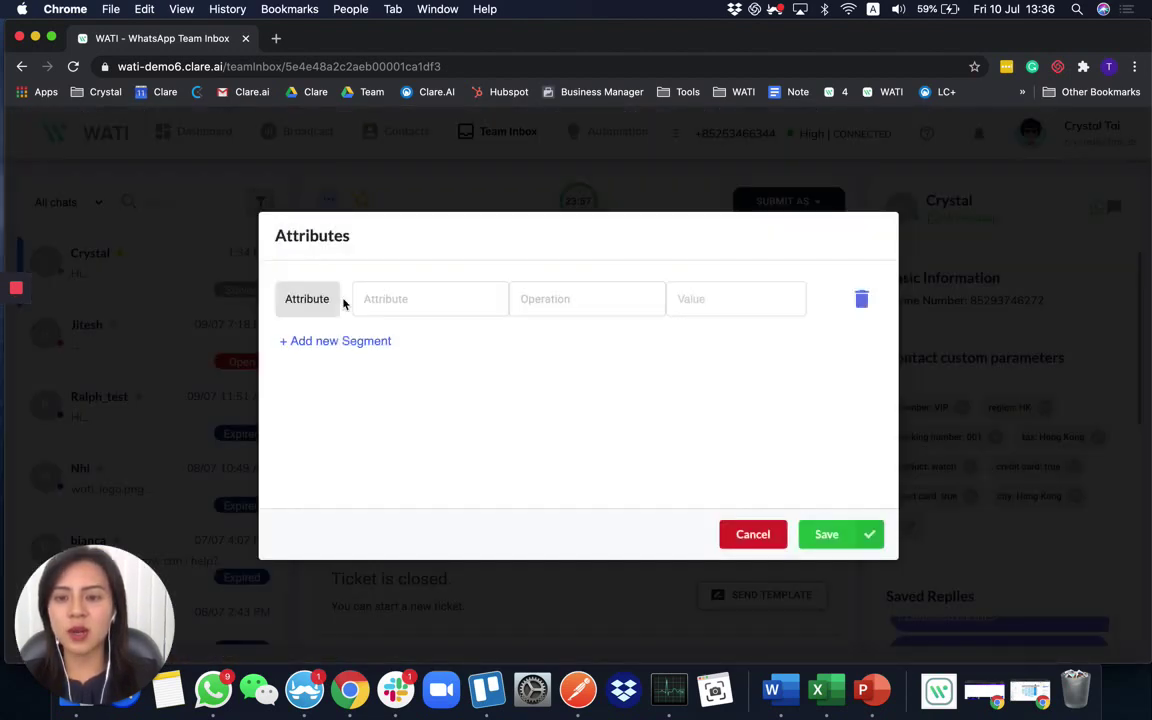
left_click(414, 304)
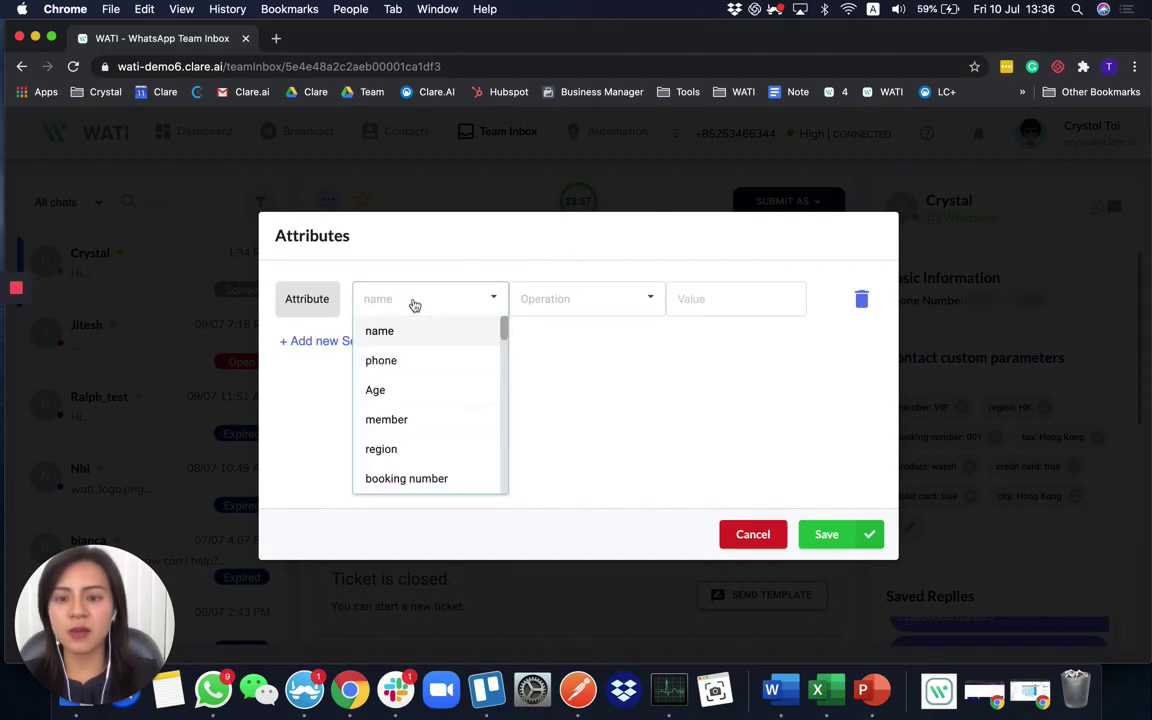
left_click(422, 421)
left_click(591, 298)
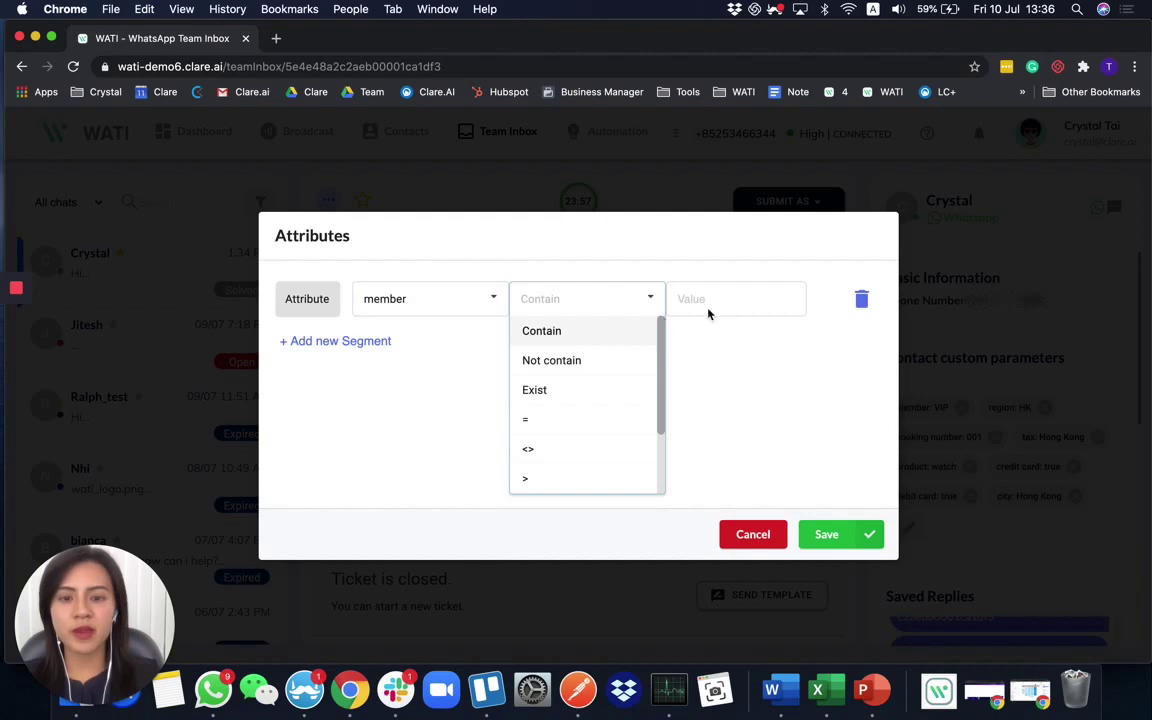
left_click(742, 307)
type("vip")
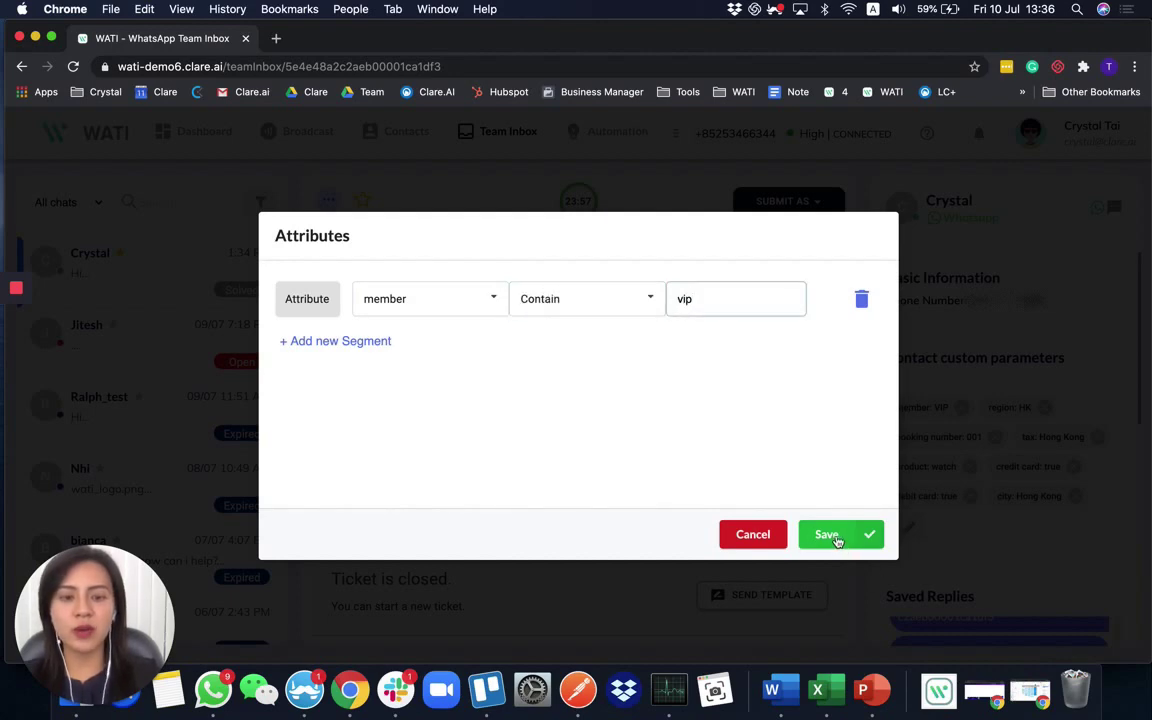
left_click(836, 540)
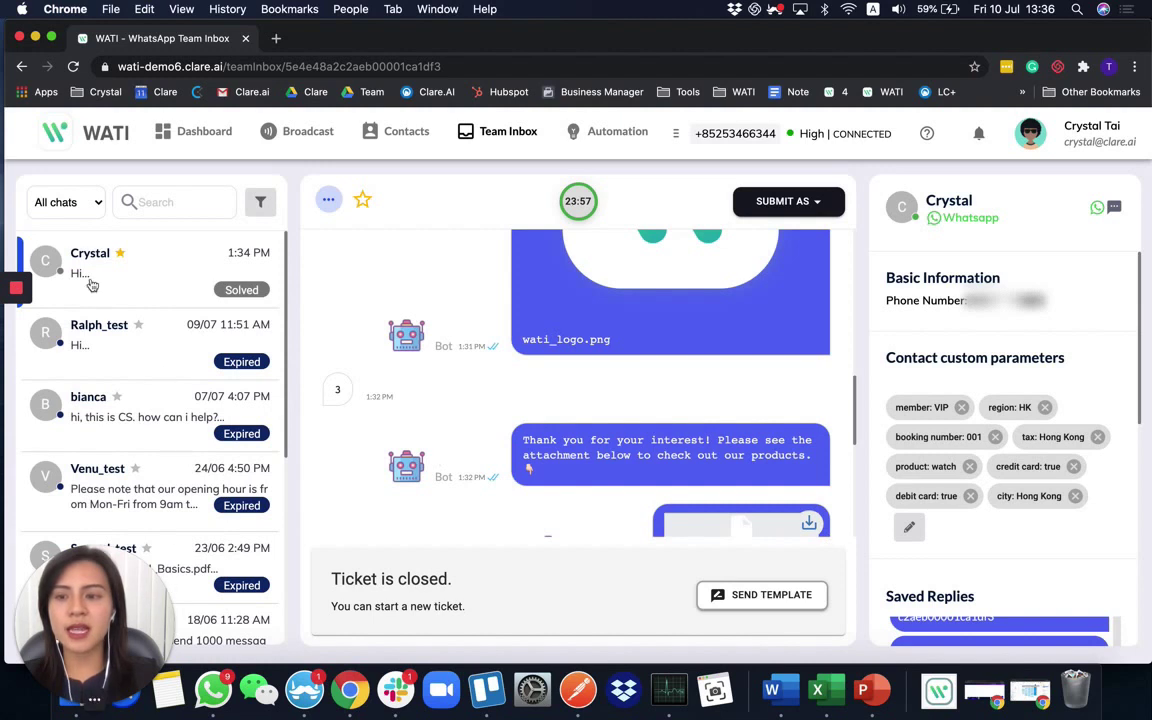
- Show only favourite chats and search them for 'crystal' to list just Crystal's chat
left_click(77, 204)
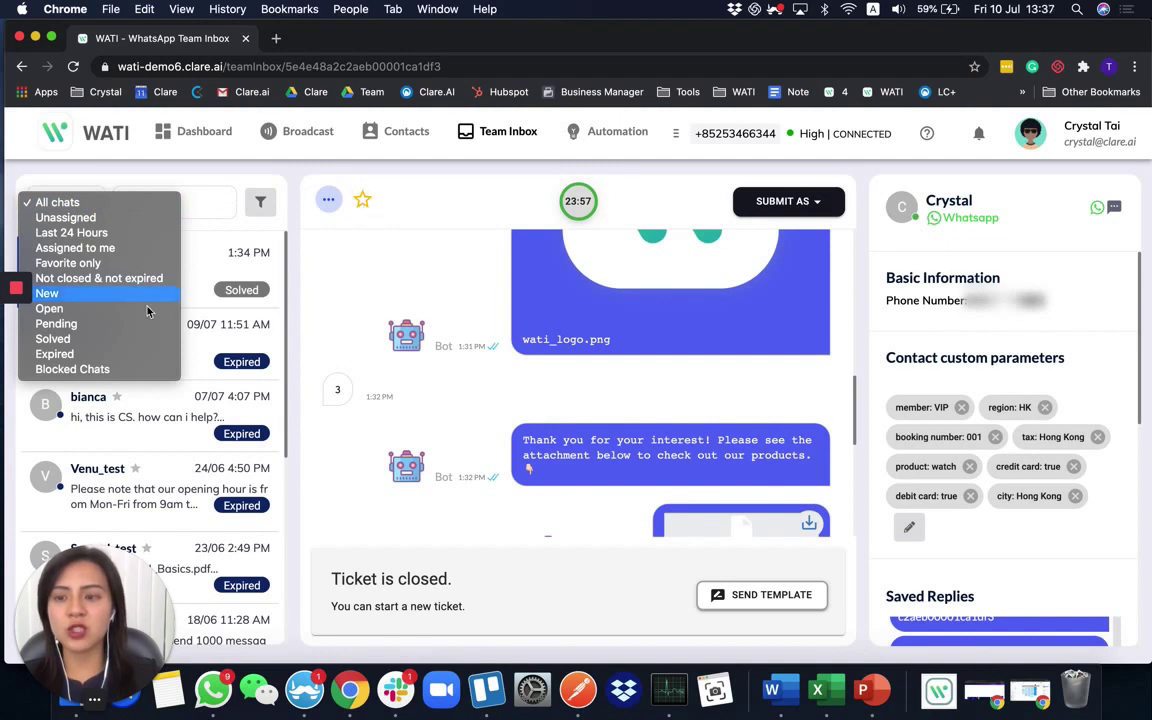
left_click(95, 264)
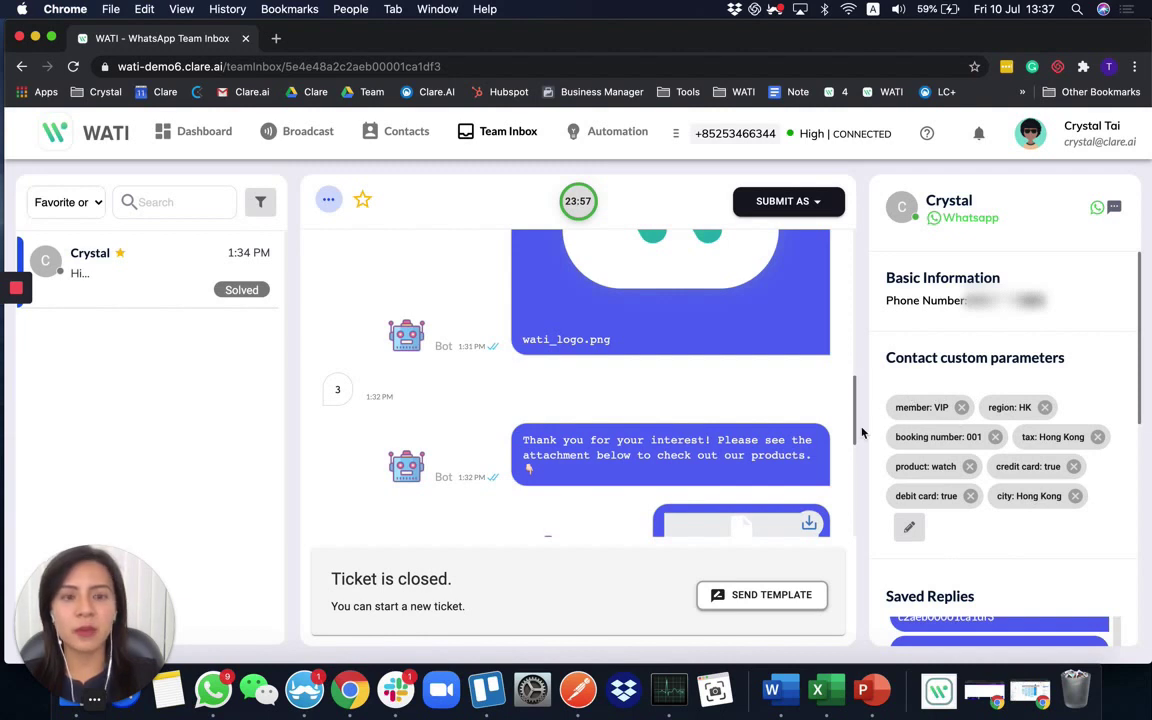
scroll(453, 318, "up", 2)
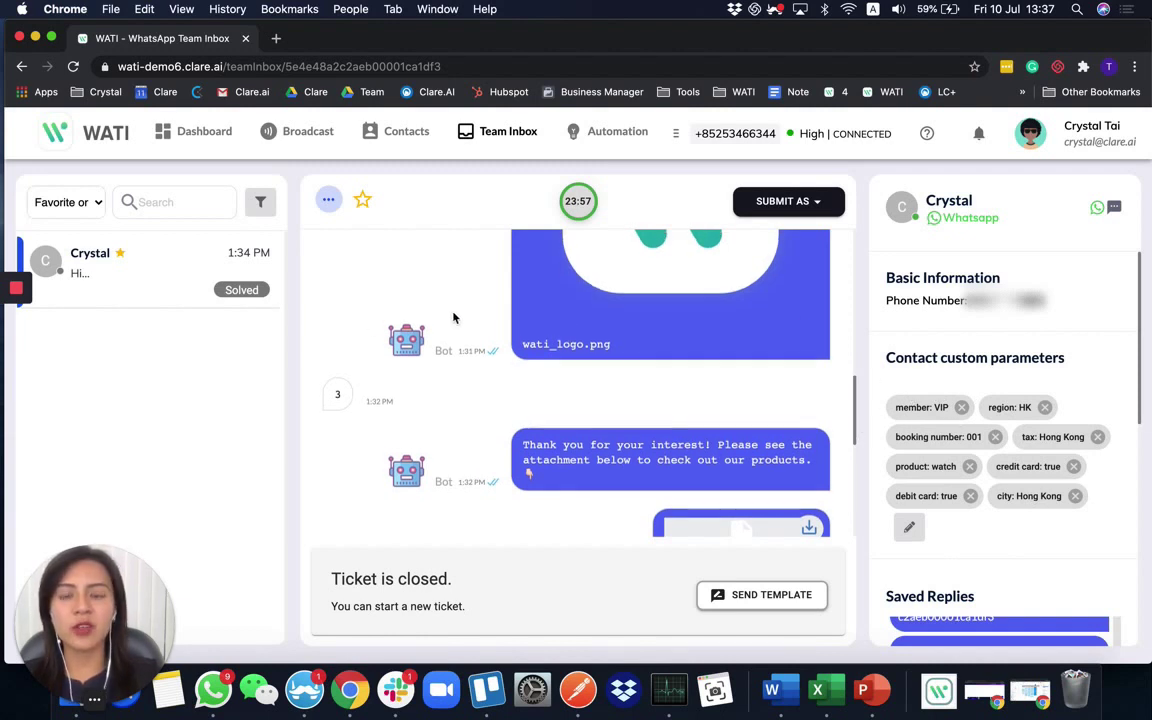
left_click(189, 207)
type("crystal")
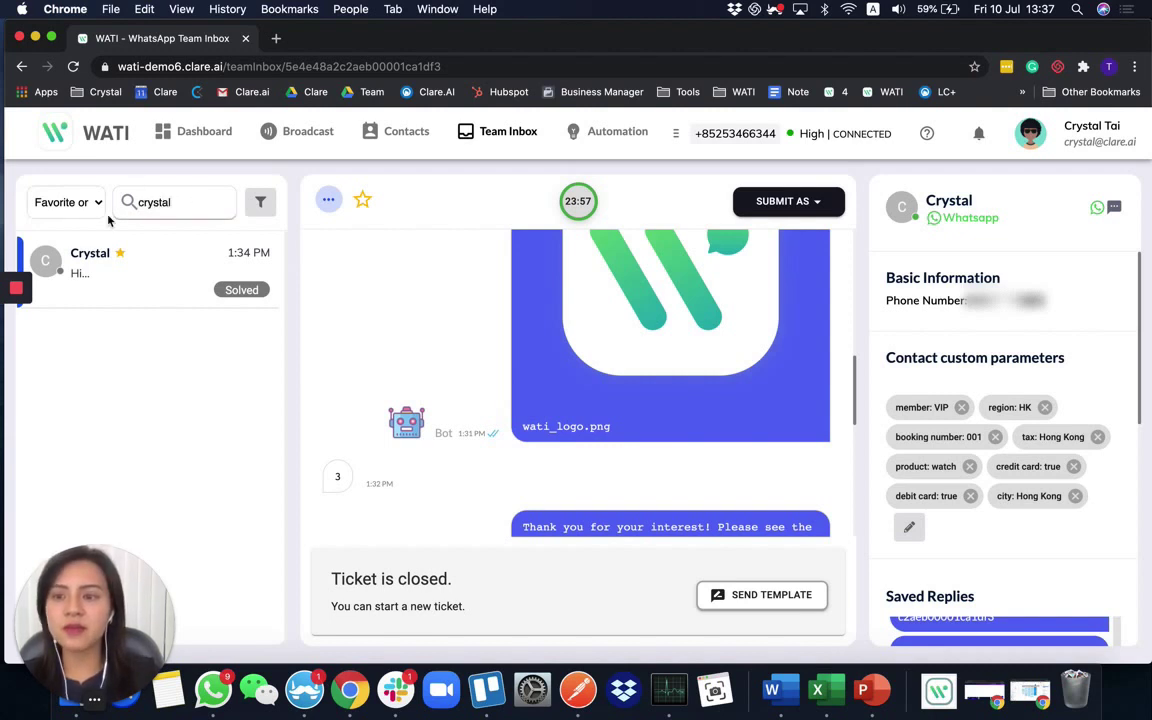
scroll(620, 314, "up", 3)
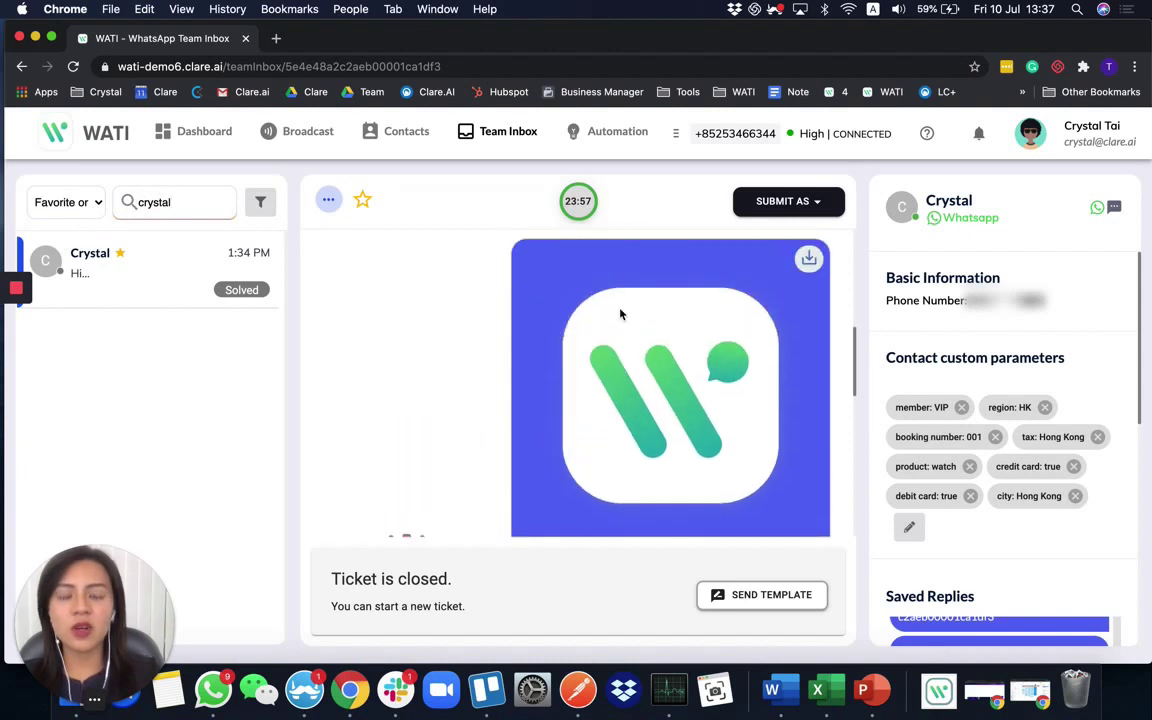
scroll(620, 314, "down", 5)
scroll(620, 314, "down", 5)
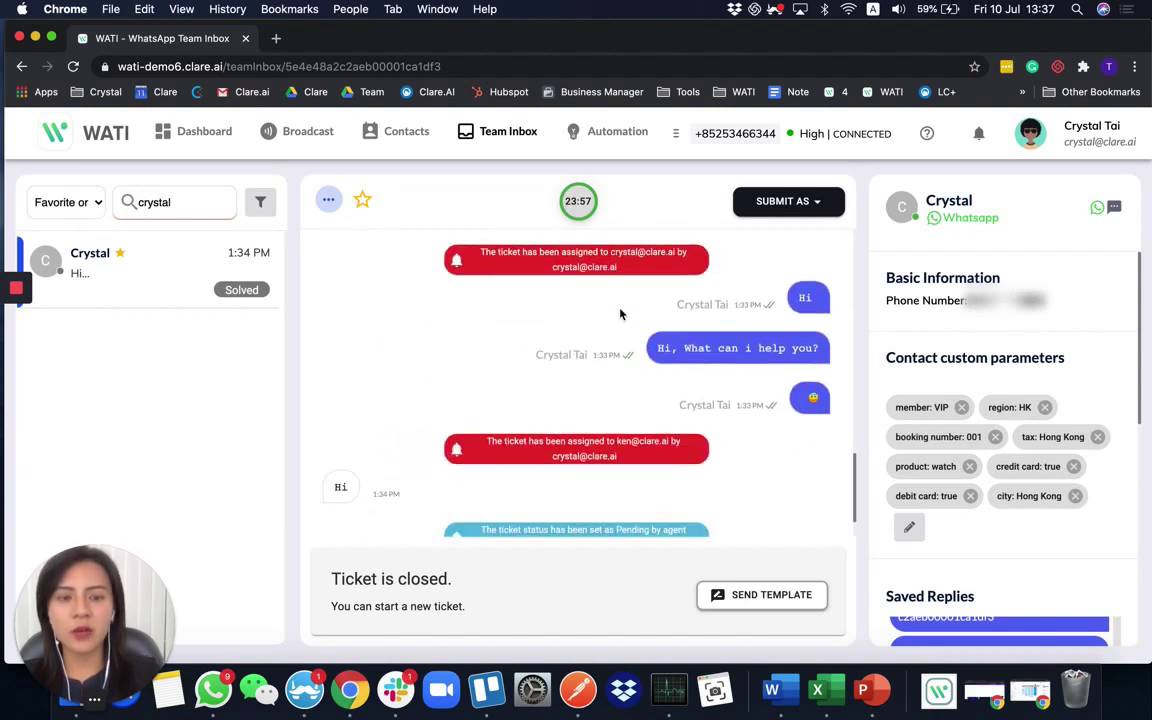